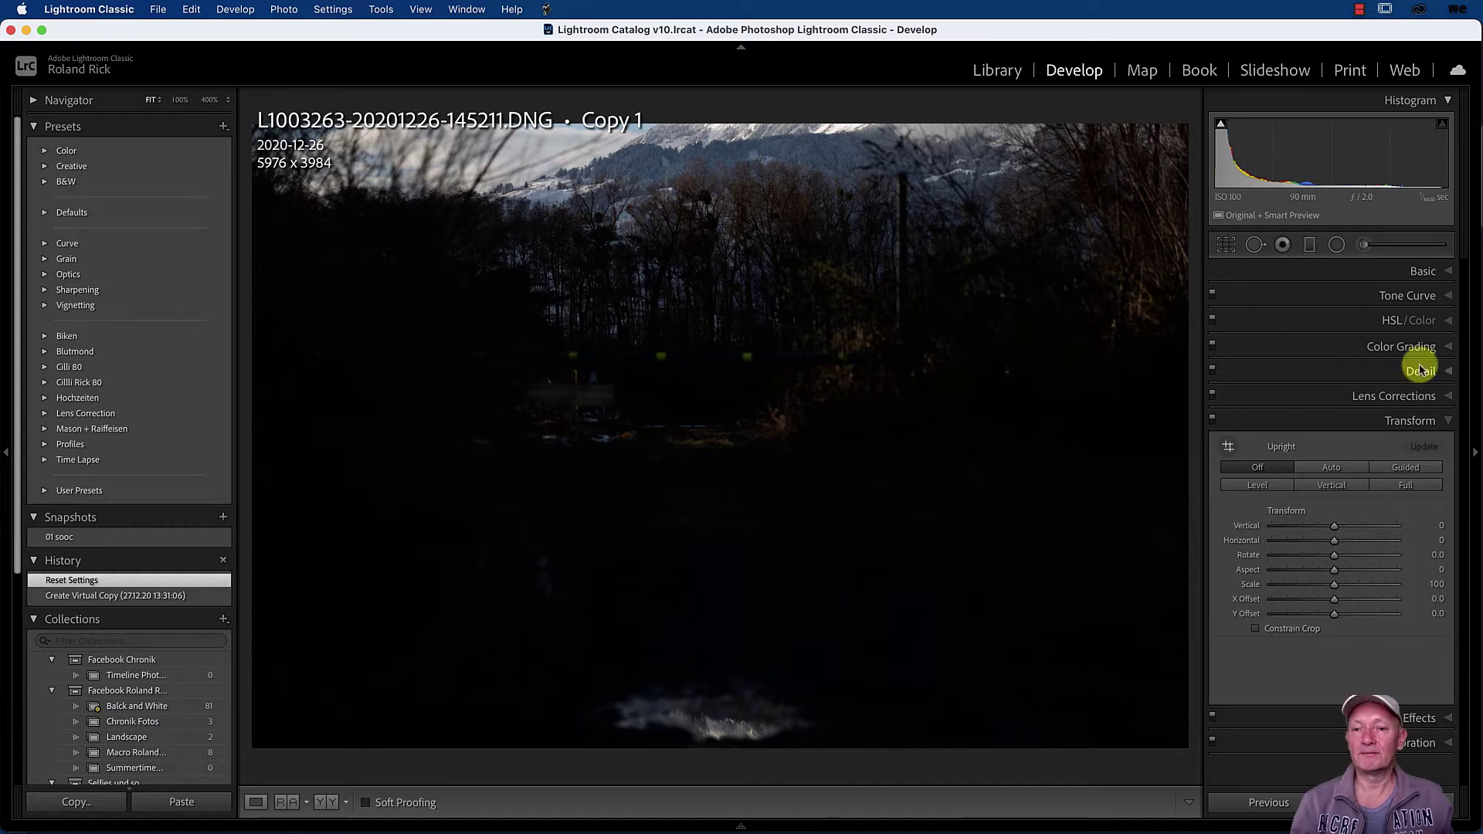
# Delete the existing snapshot and create a new one named 01 sooc from the current settings
pyautogui.click(1420, 272)
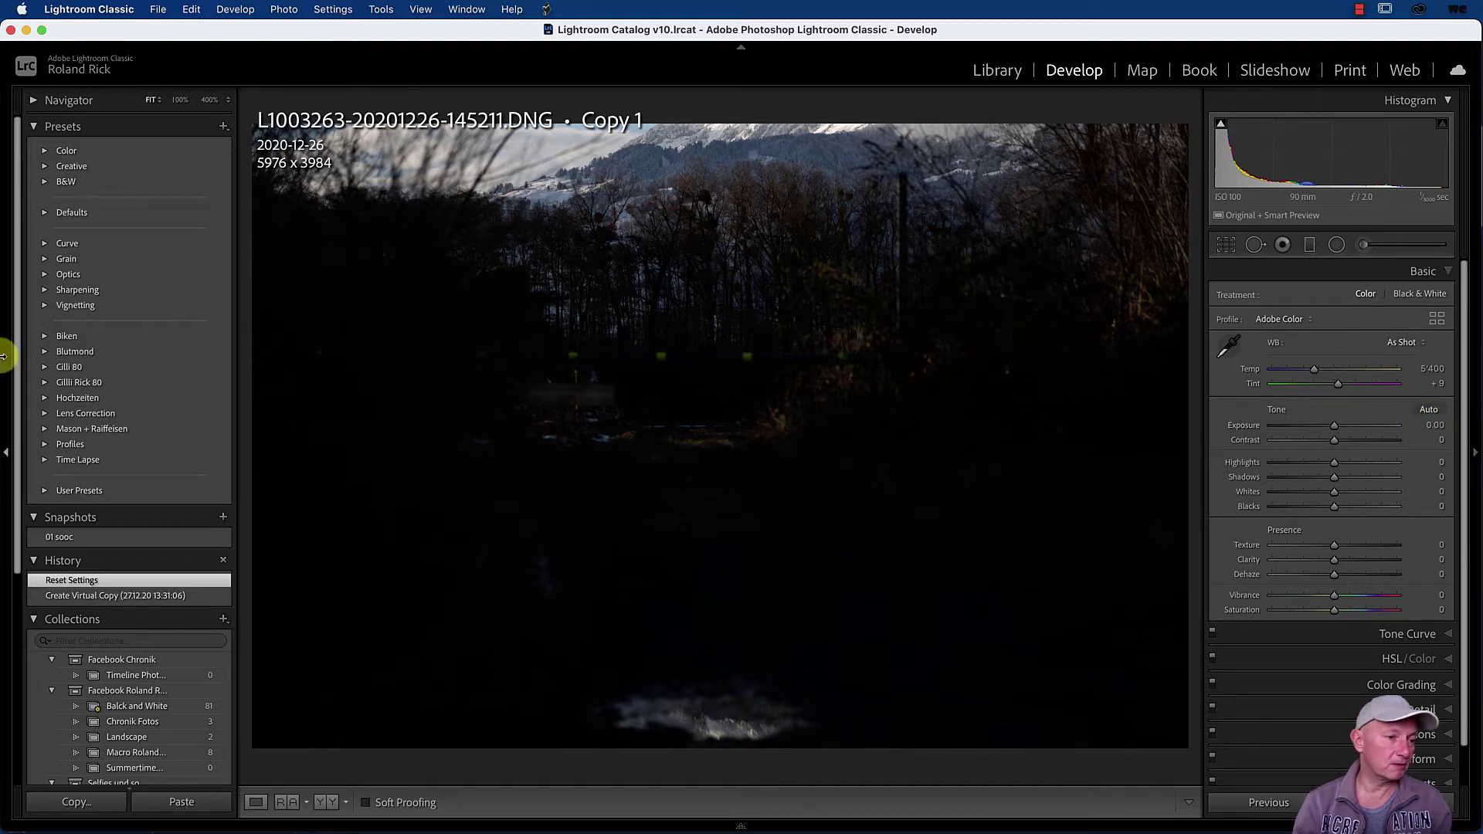
pyautogui.rightClick(193, 535)
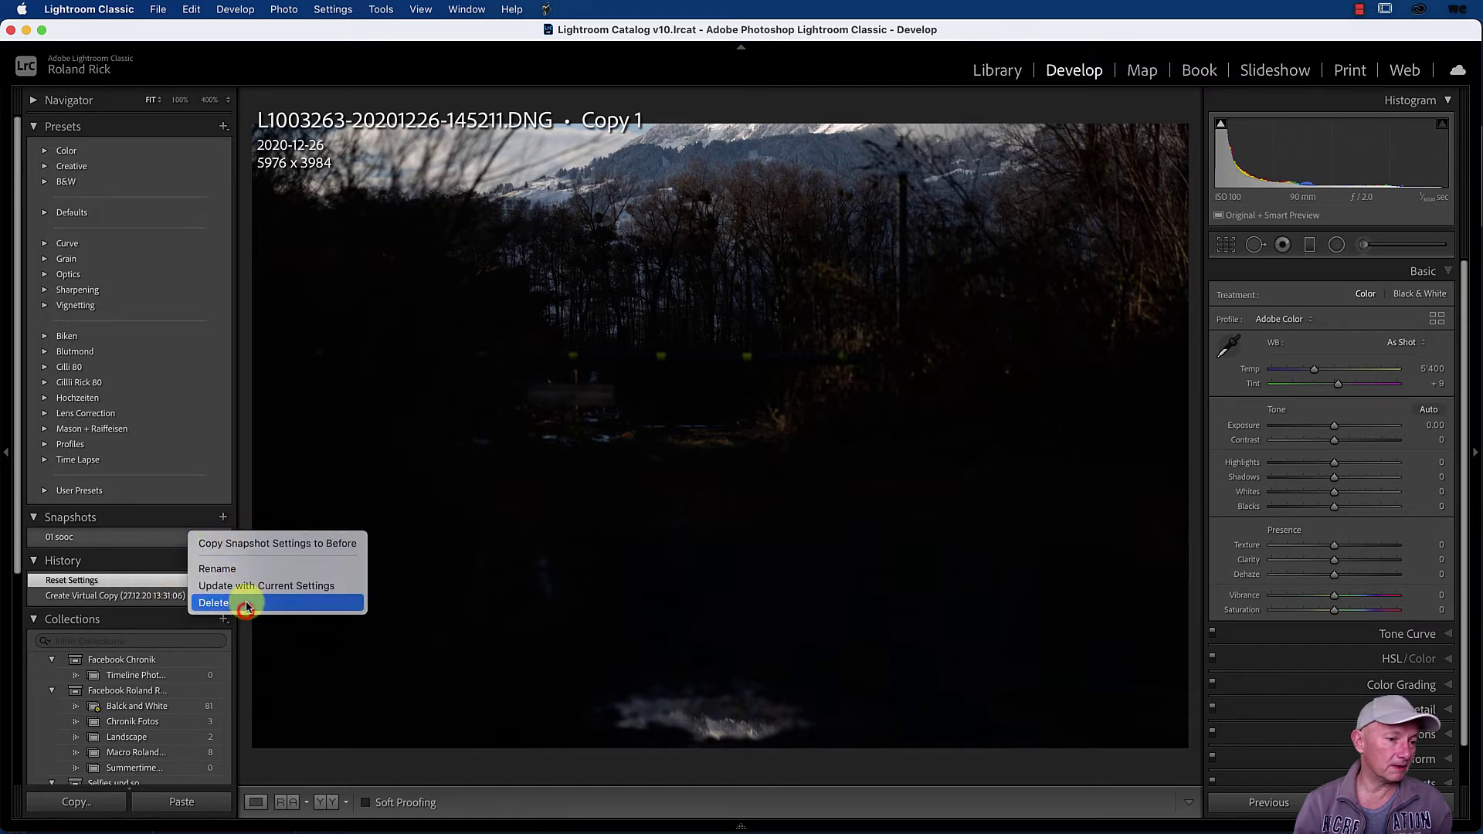
pyautogui.click(219, 603)
pyautogui.click(224, 517)
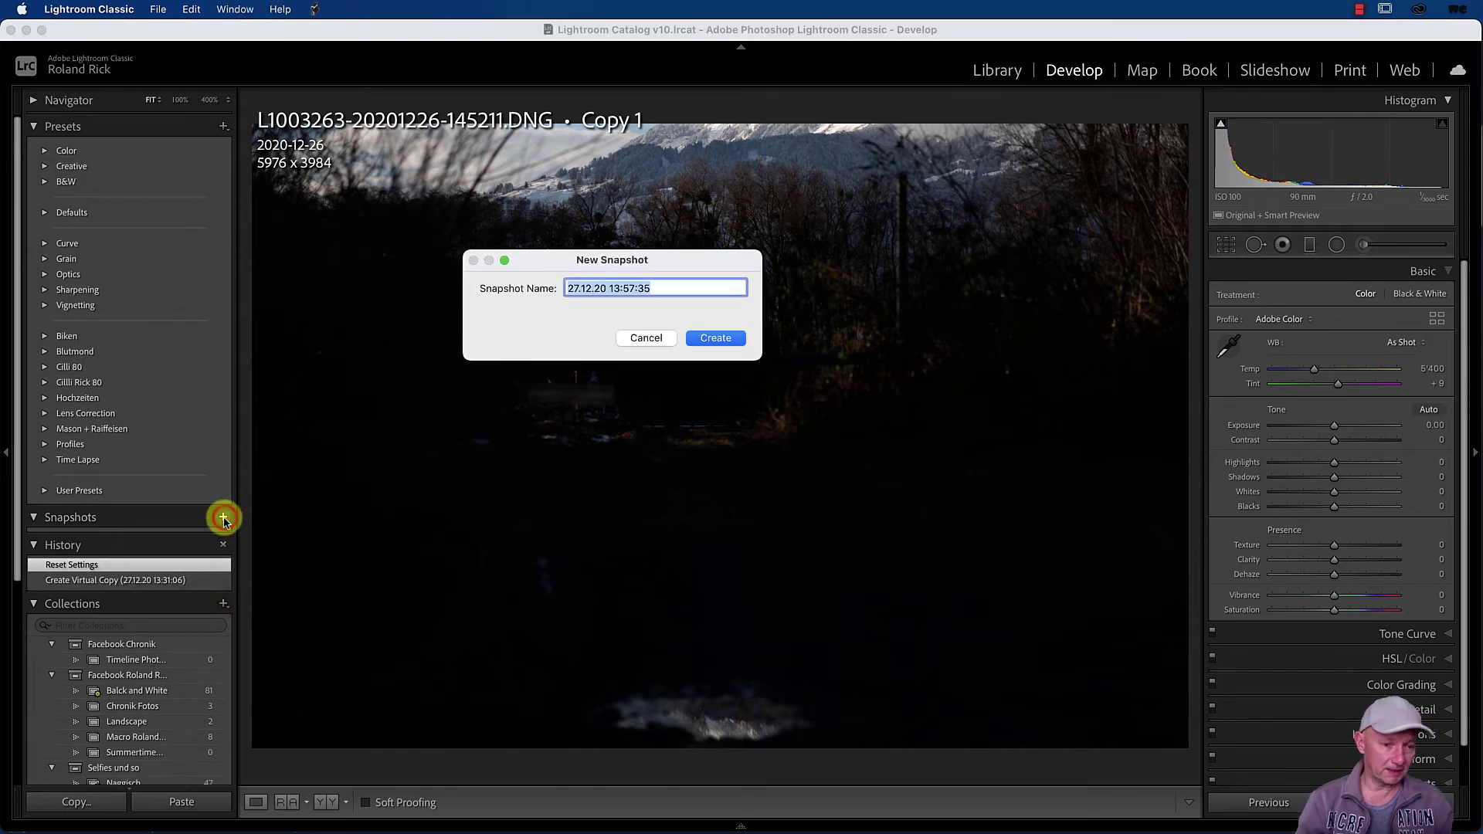
pyautogui.write('01 sooc')
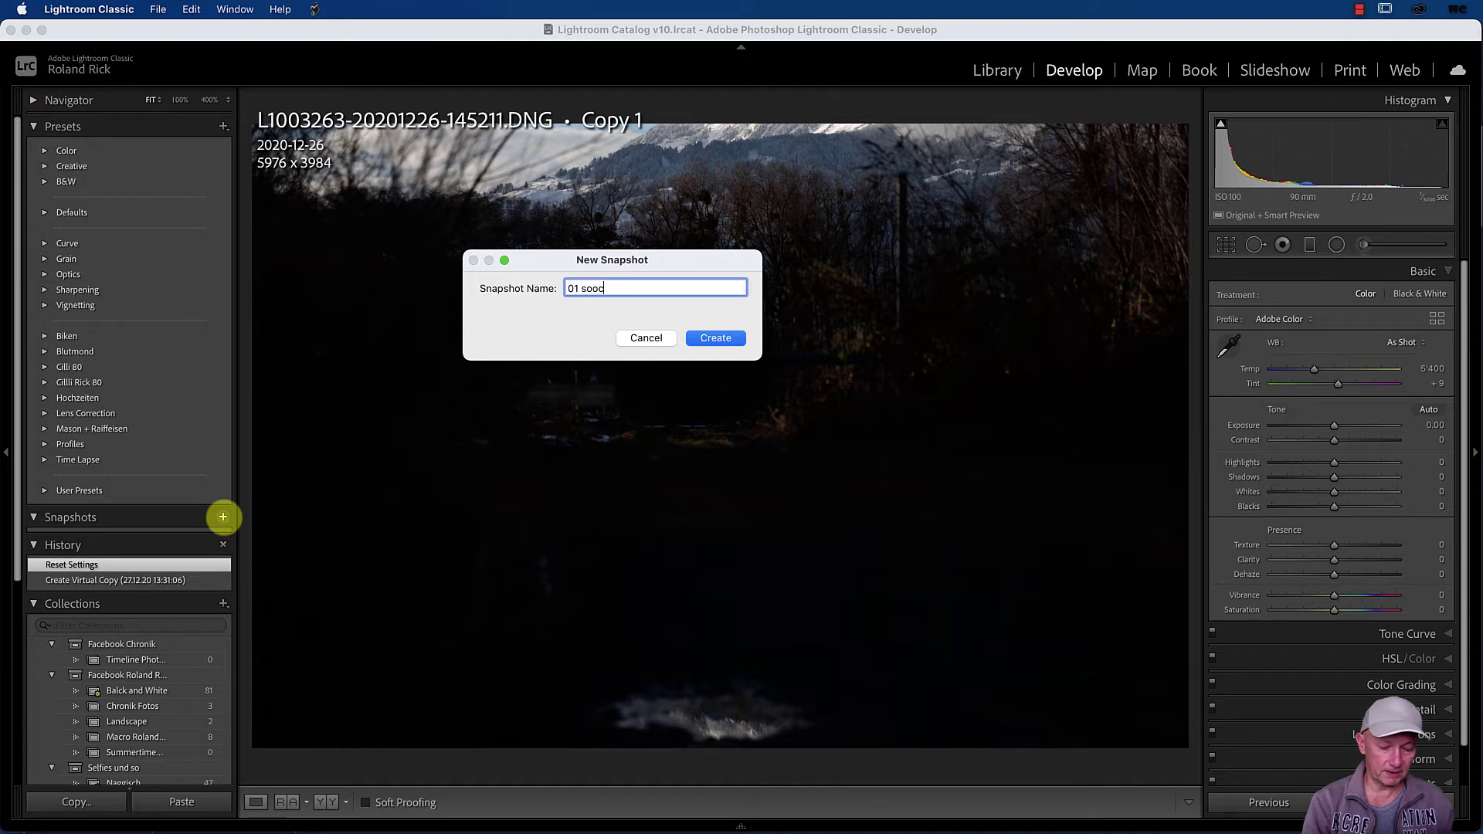
pyautogui.press('Return')
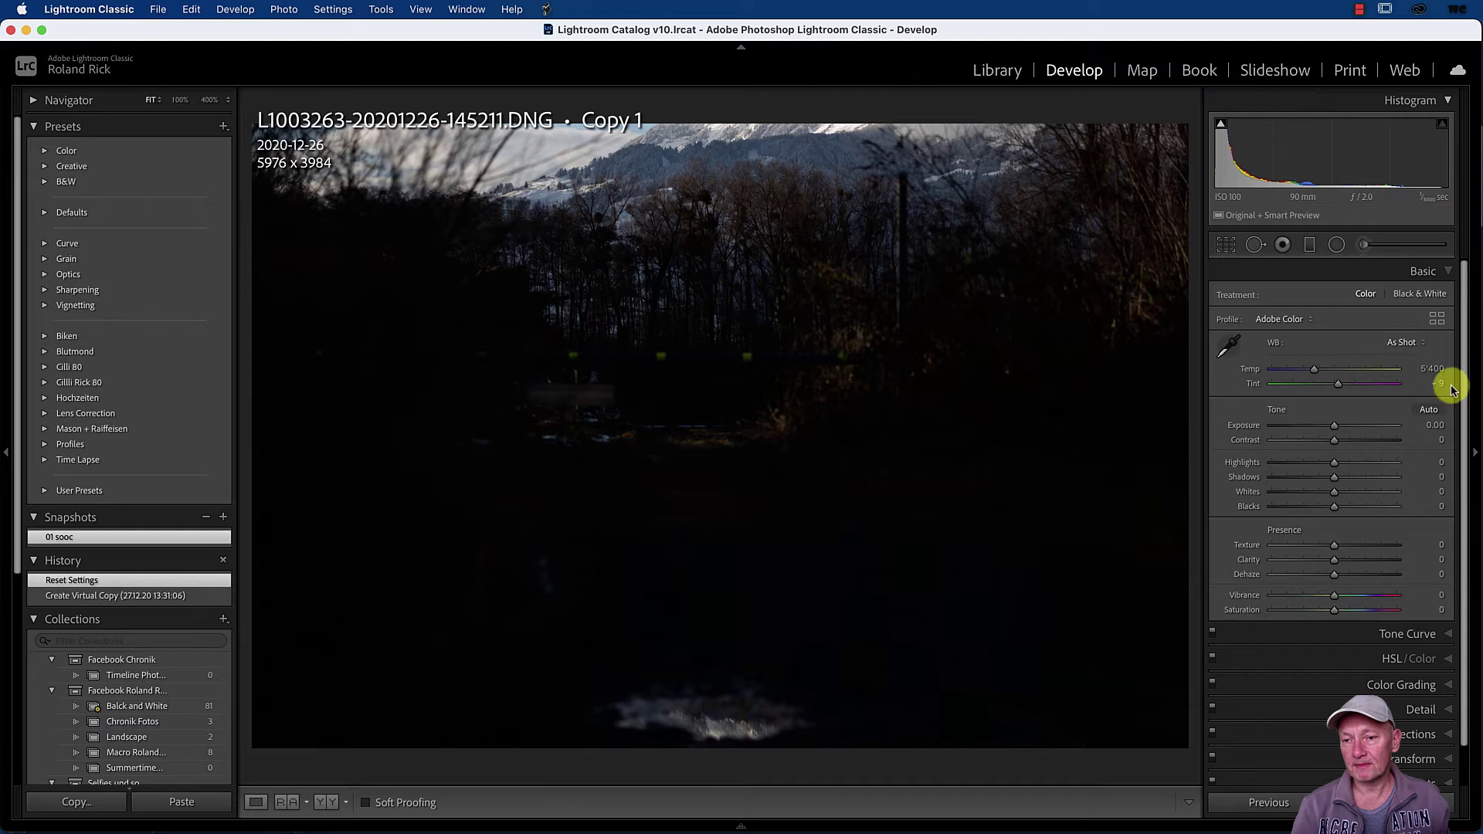
# Apply the automatic tone settings to the photo
pyautogui.click(1430, 410)
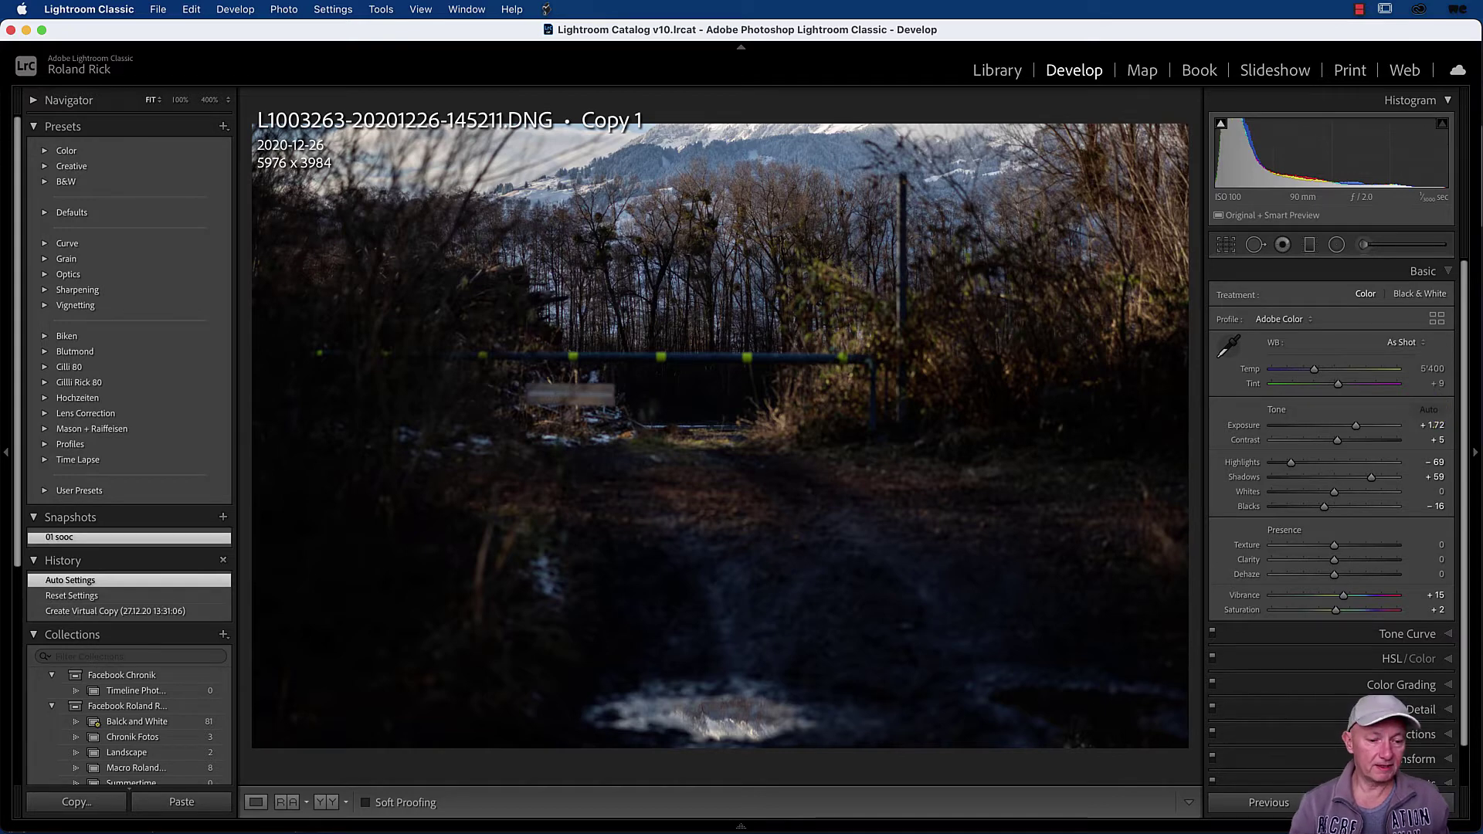
pyautogui.press('super+Tab')
pyautogui.click(853, 476)
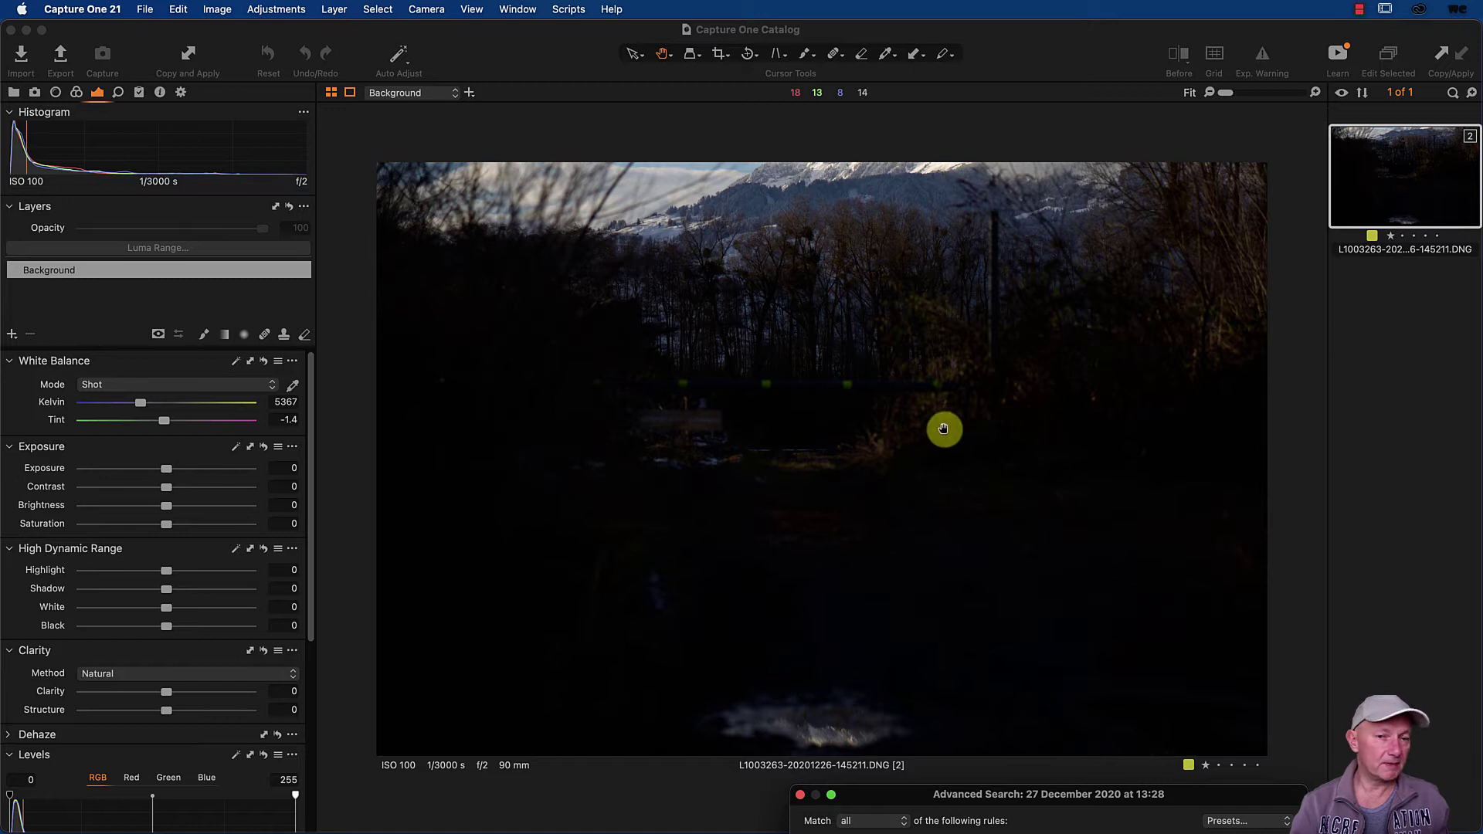
pyautogui.click(1407, 168)
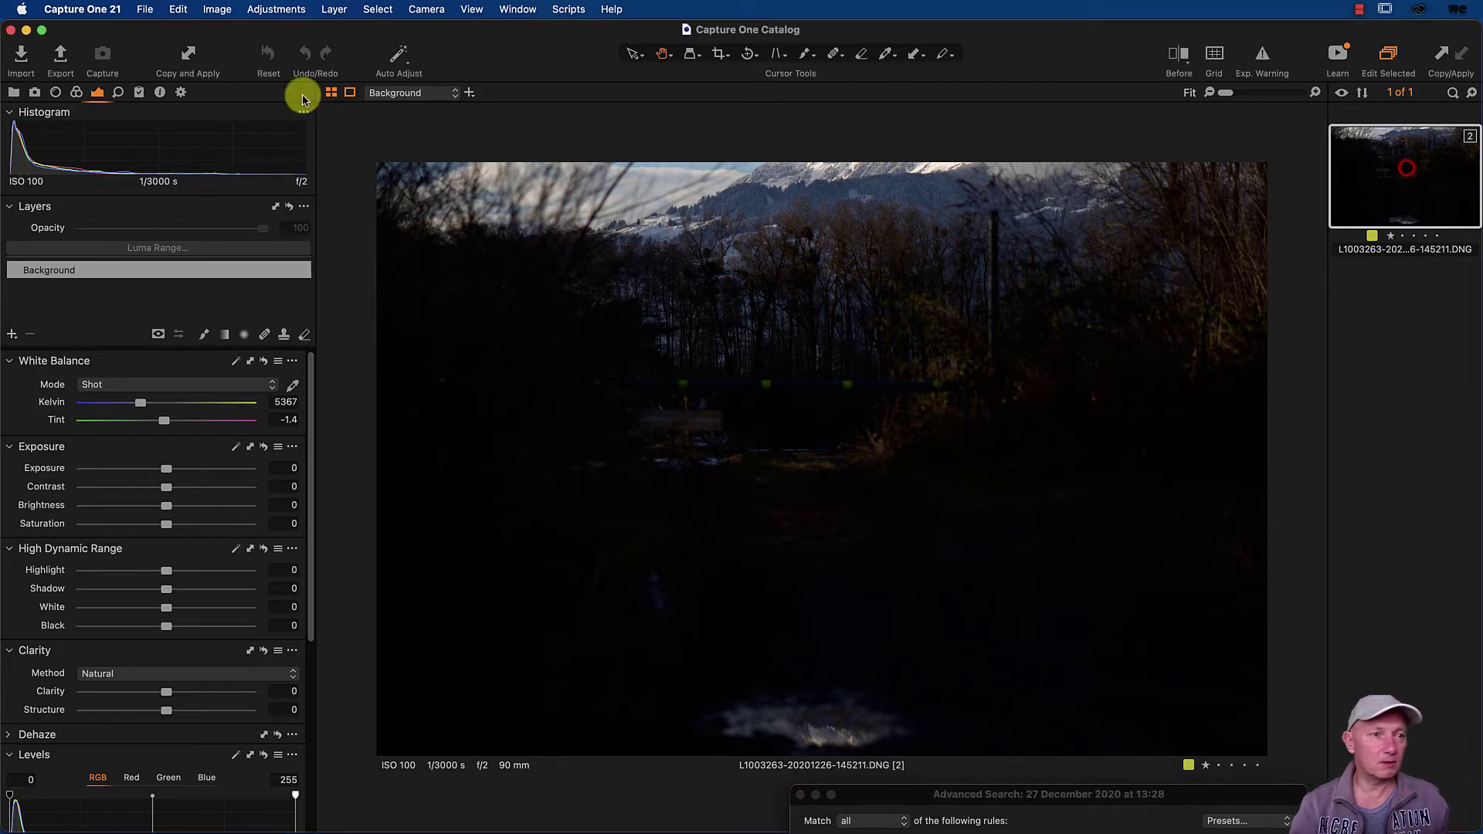
pyautogui.click(268, 53)
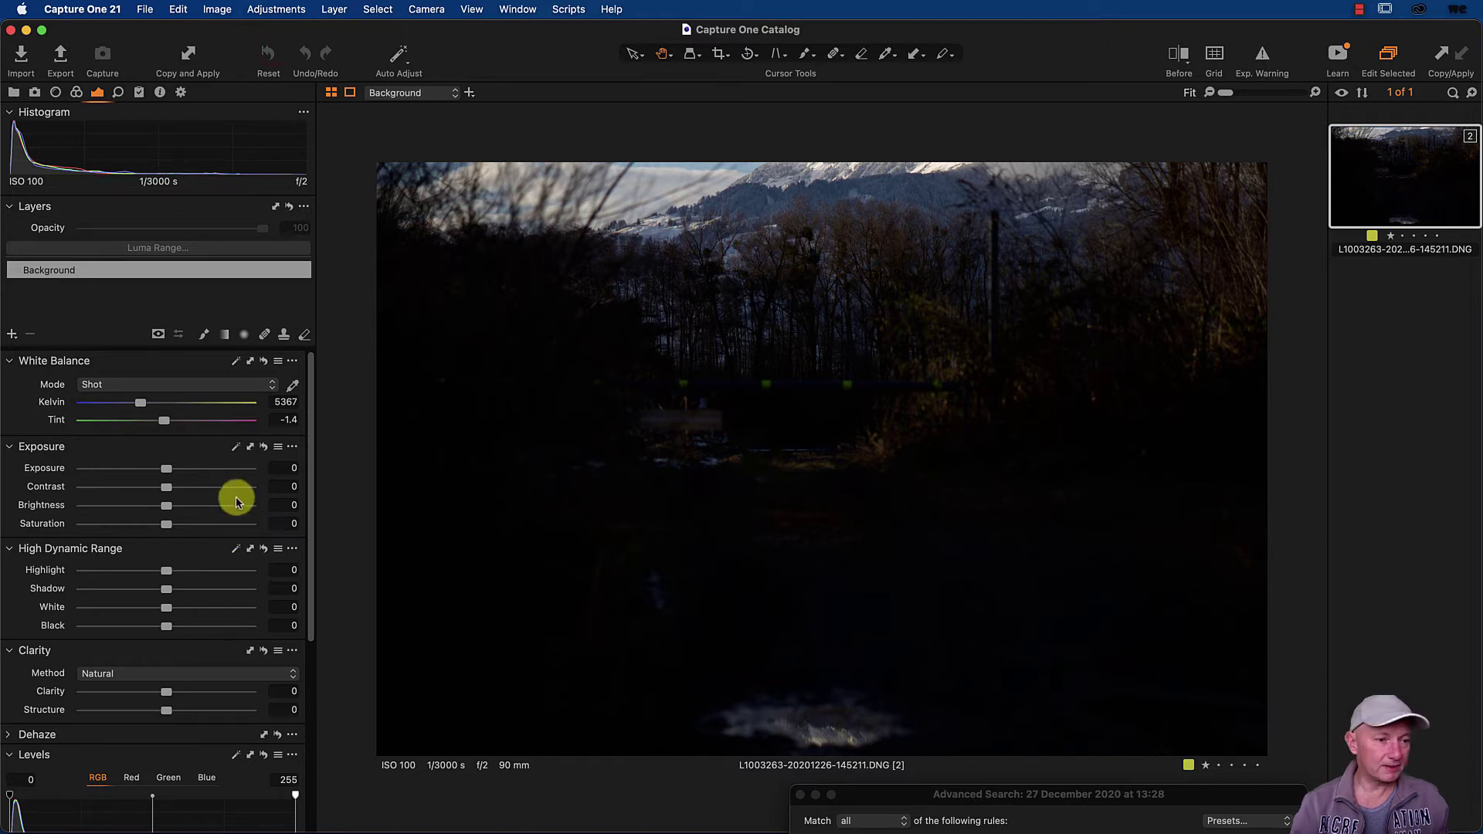
# Try the automatic exposure adjustment on the photo, and reset the exposure settings
pyautogui.click(235, 449)
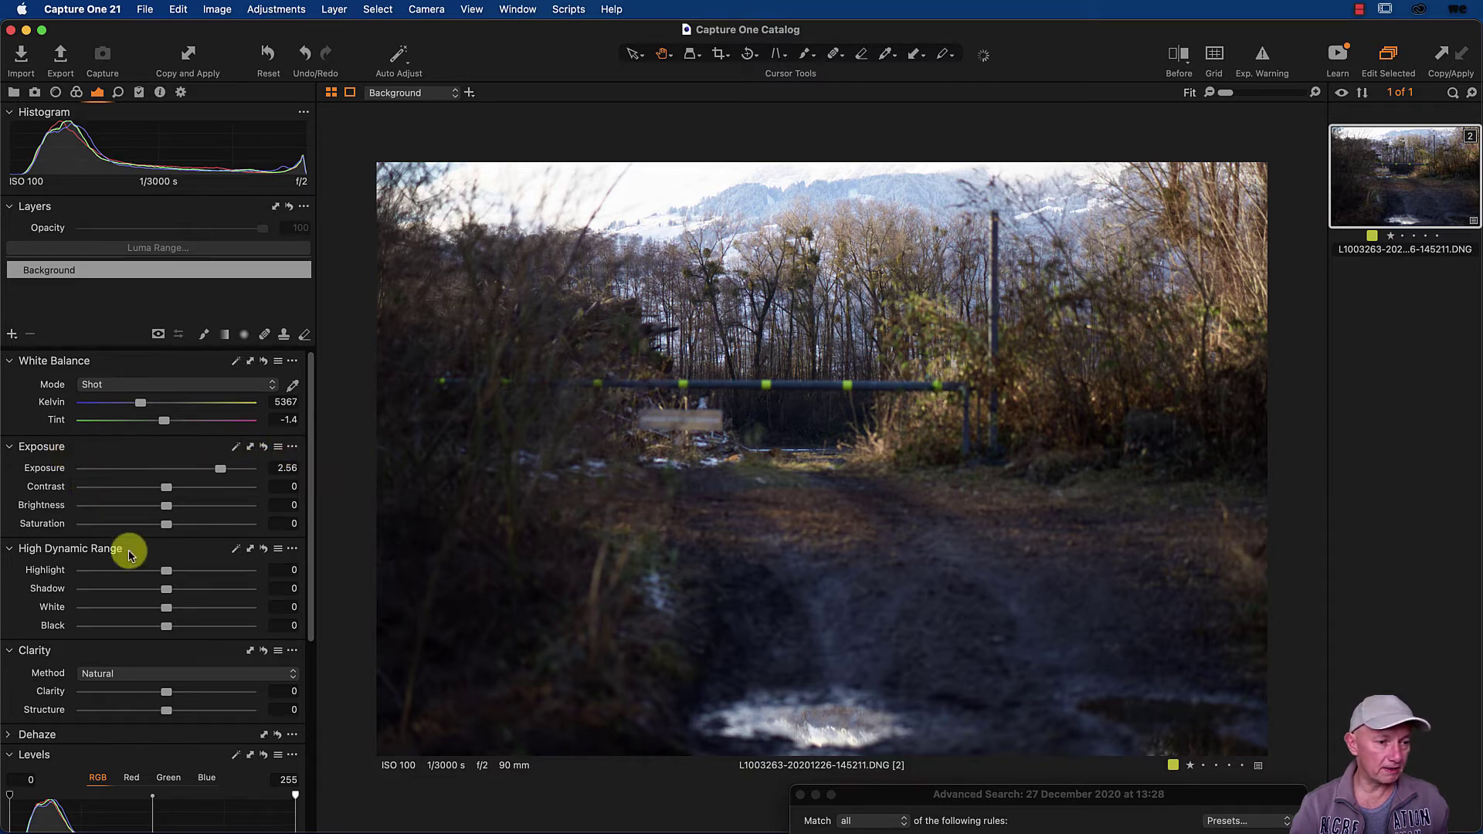
pyautogui.click(263, 448)
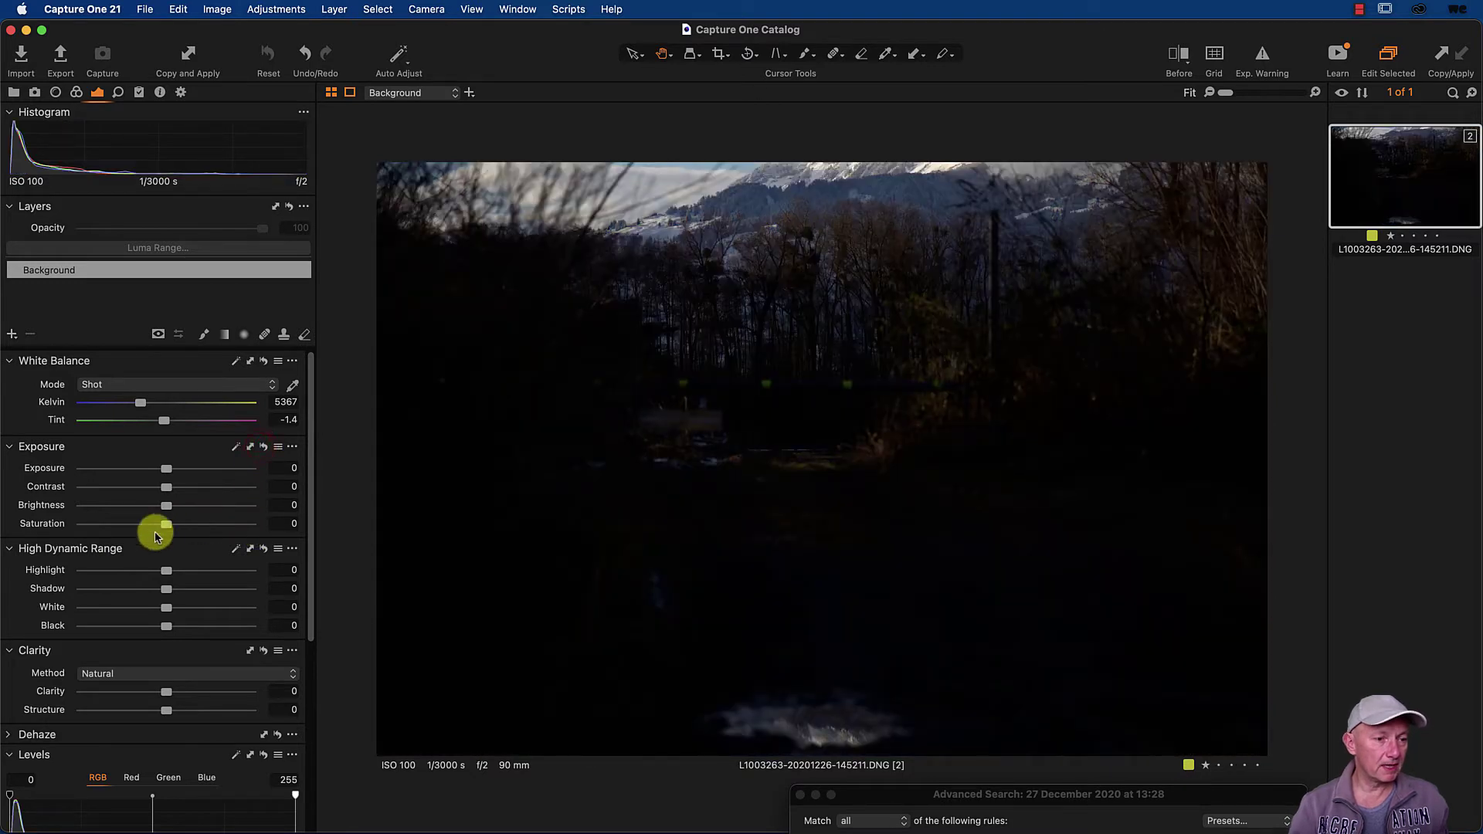
# Auto-adjust the High Dynamic Range settings, with Highlight set to -85 and White kept at 0, and raise Exposure to 0.8
pyautogui.click(236, 549)
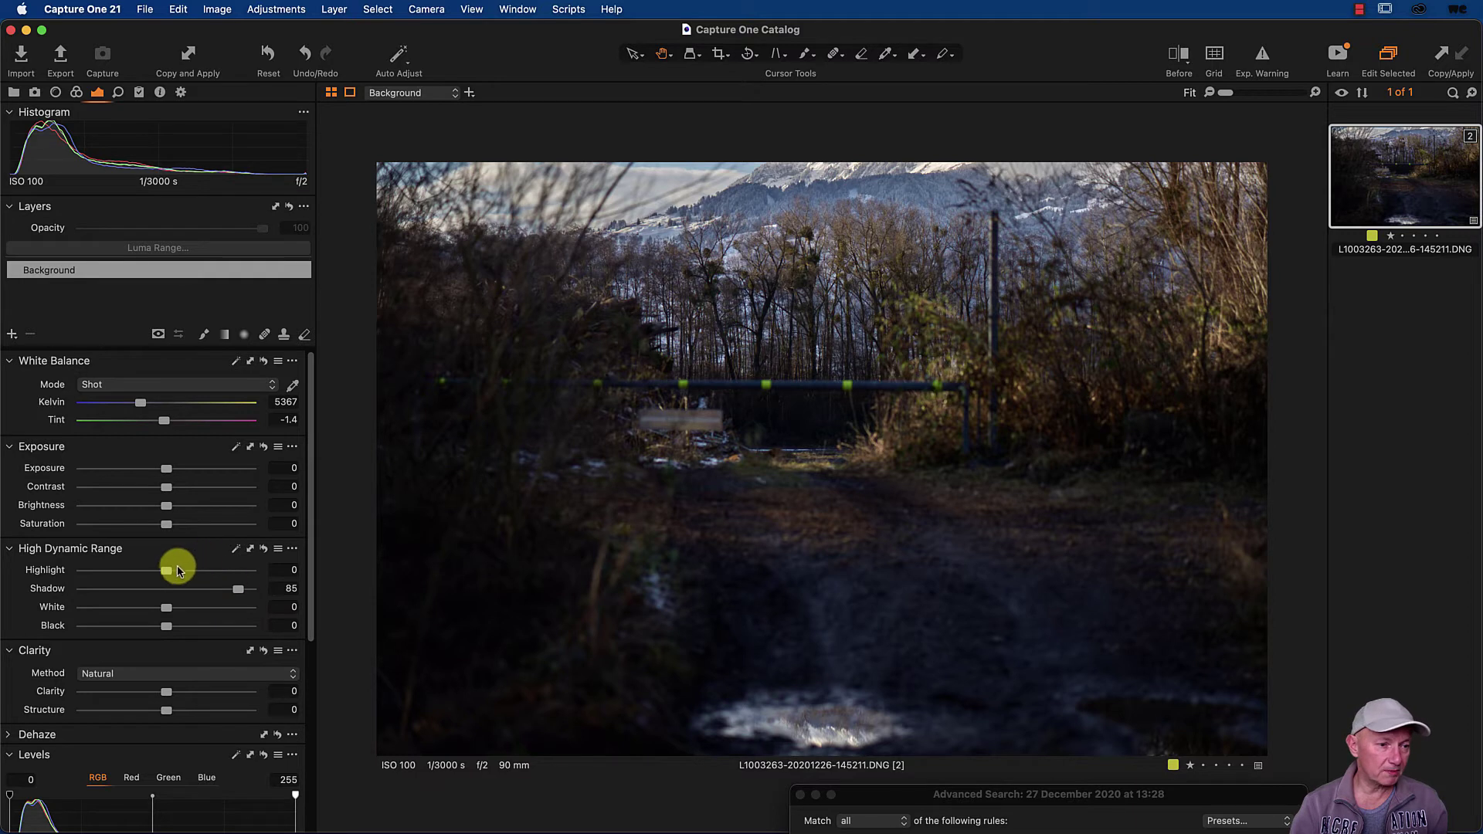
pyautogui.moveTo(169, 575); pyautogui.dragTo(95, 572)
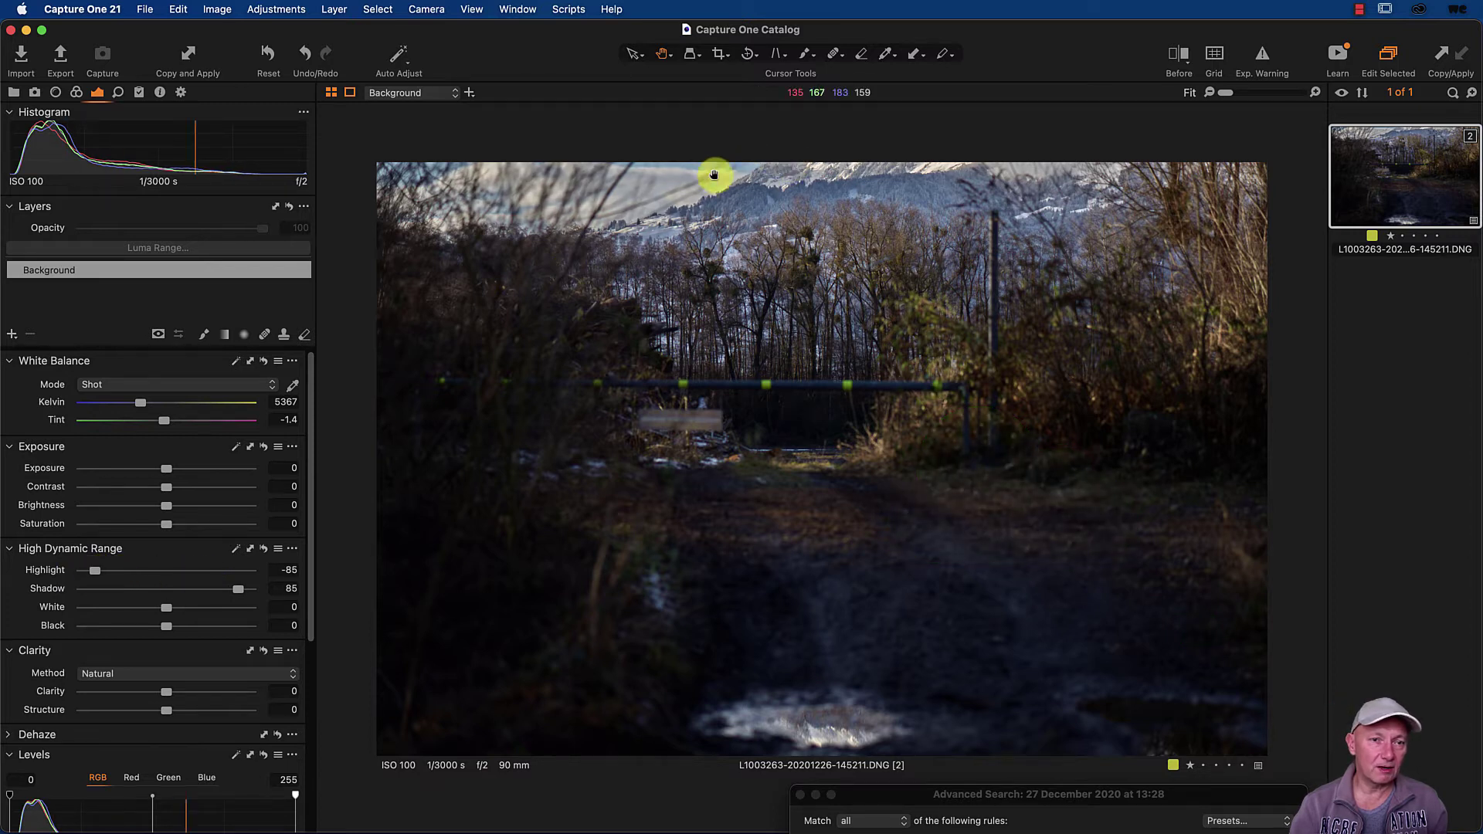
pyautogui.moveTo(157, 610)
pyautogui.mouseDown()
pyautogui.moveTo(109, 606)
pyautogui.moveTo(164, 622)
pyautogui.mouseUp()
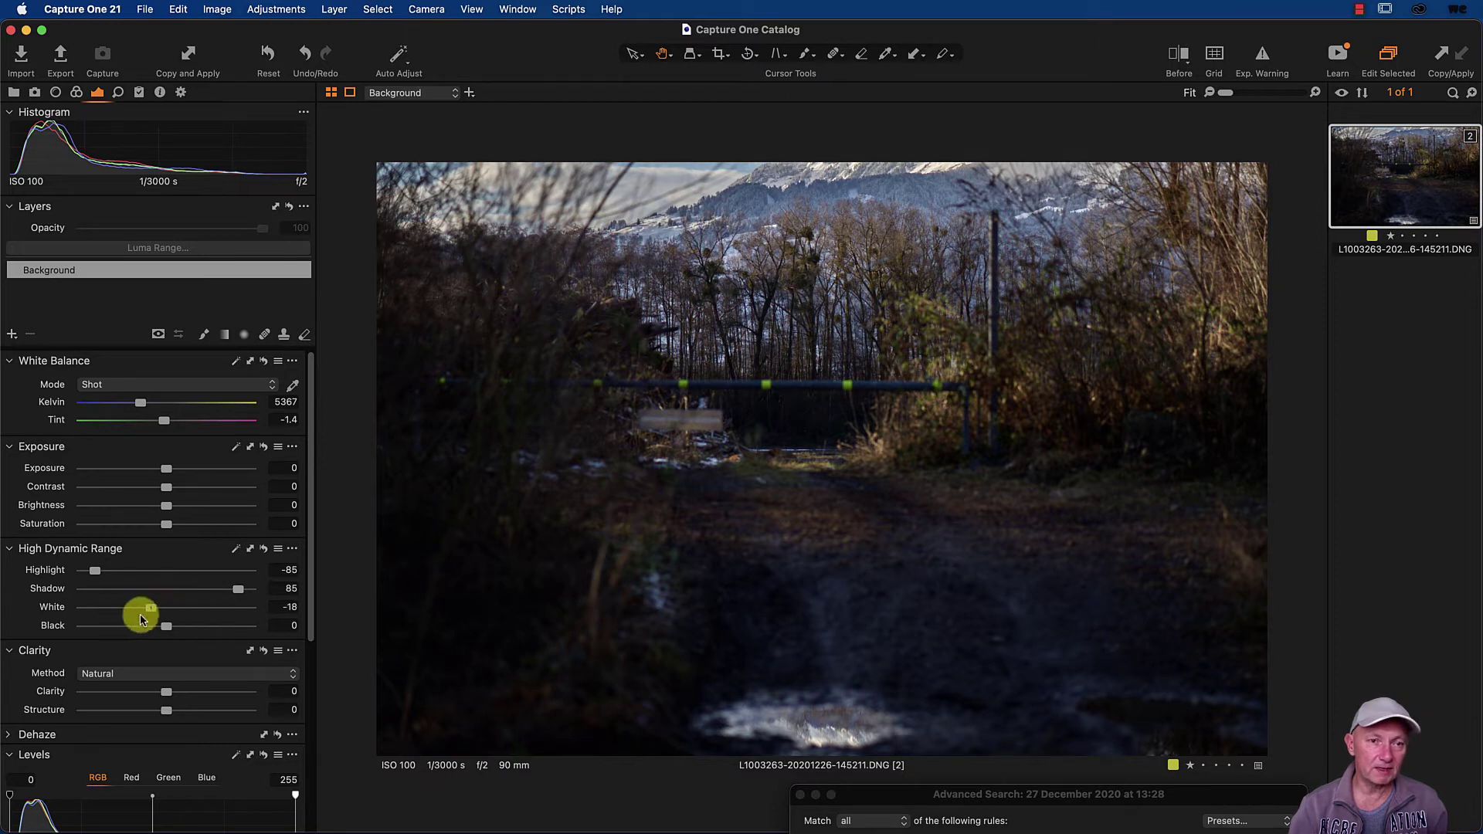
pyautogui.doubleClick(126, 609)
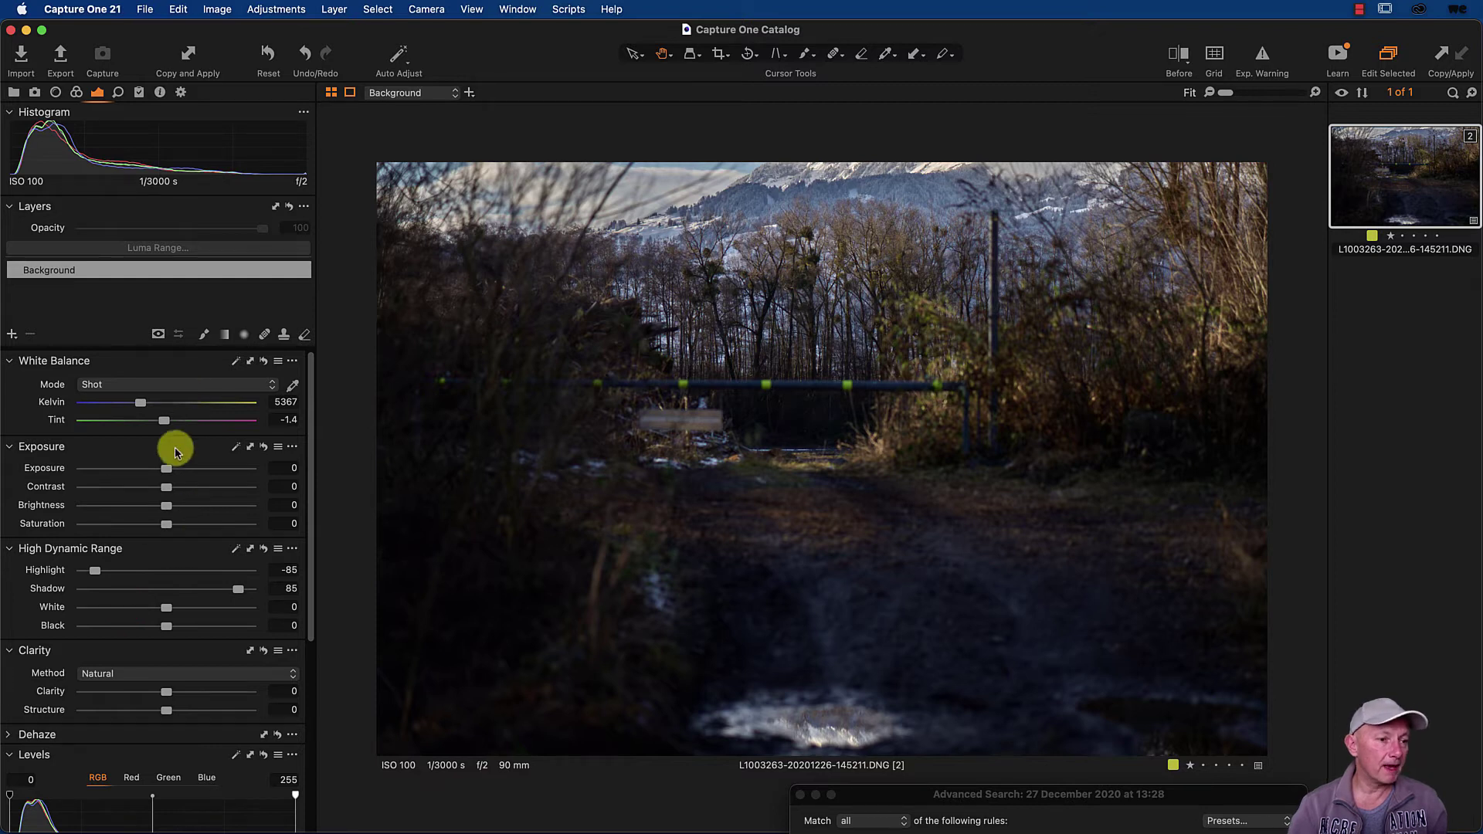
pyautogui.moveTo(168, 469); pyautogui.dragTo(188, 475)
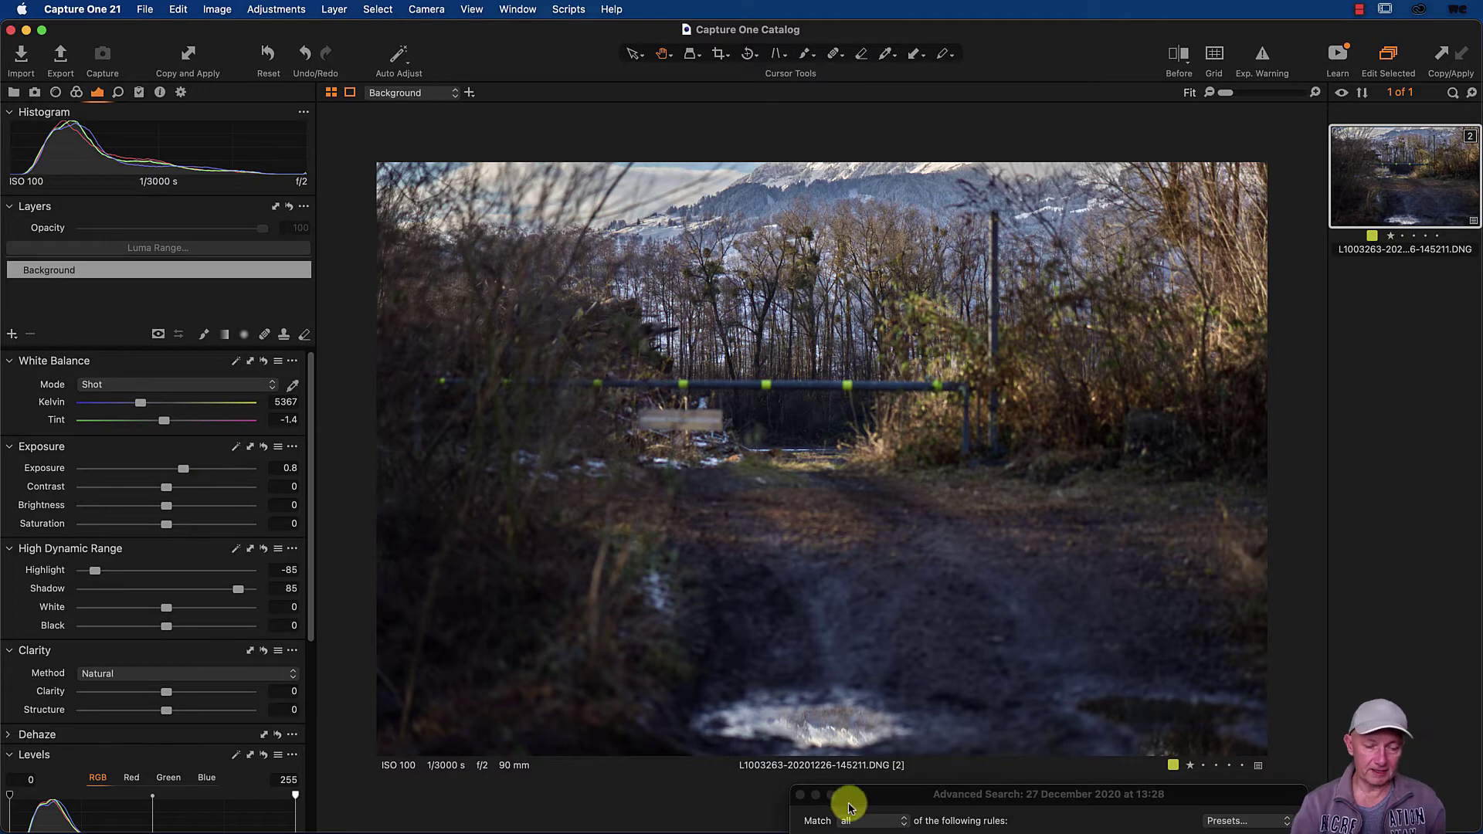
# Switch to Lightroom Classic and set the photo's Exposure to +2.15 and Highlights to -91
pyautogui.press('super+Tab')
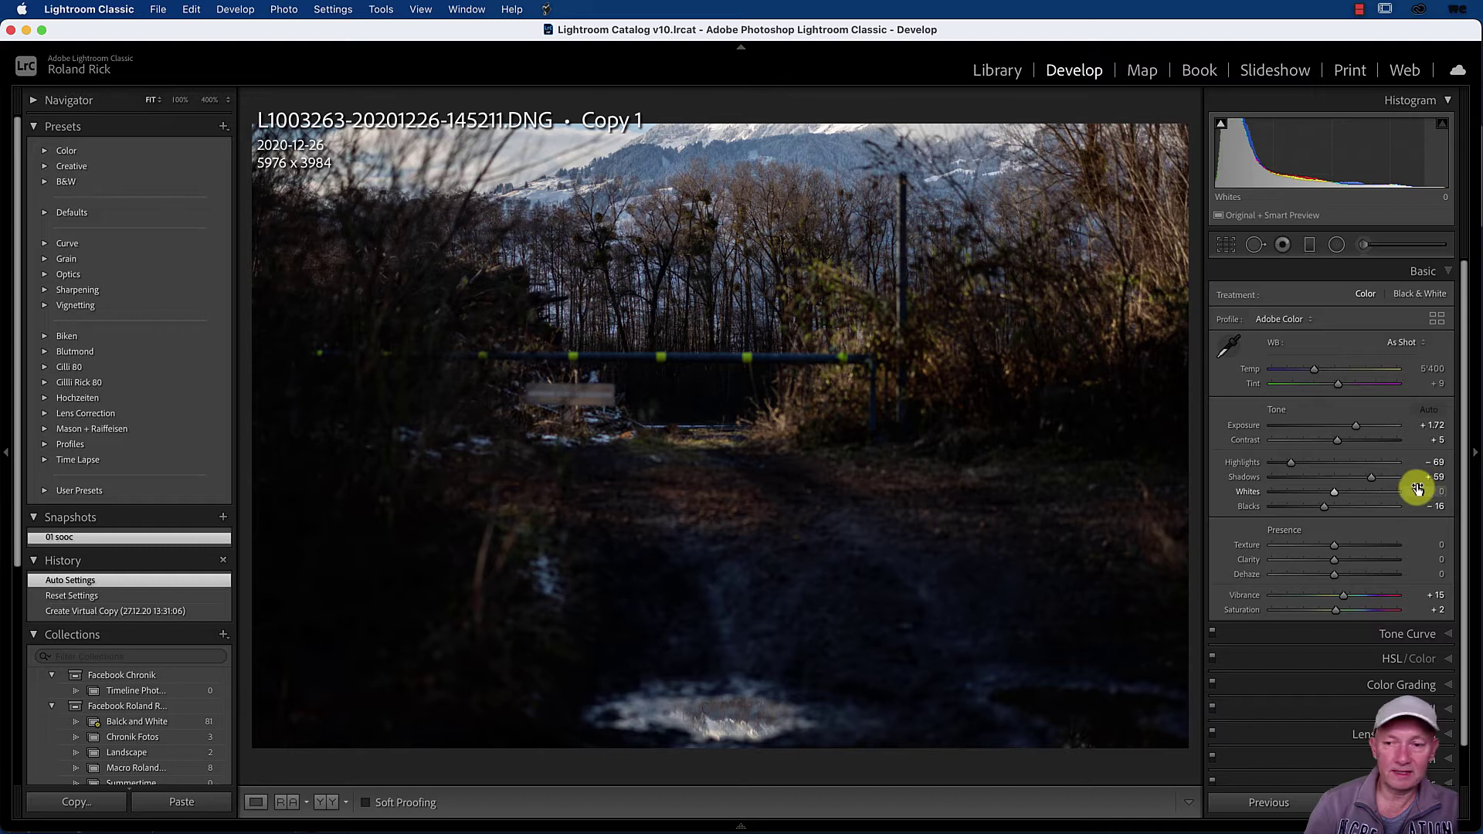
pyautogui.moveTo(1374, 476)
pyautogui.mouseDown()
pyautogui.moveTo(1411, 487)
pyautogui.moveTo(1386, 491)
pyautogui.mouseUp()
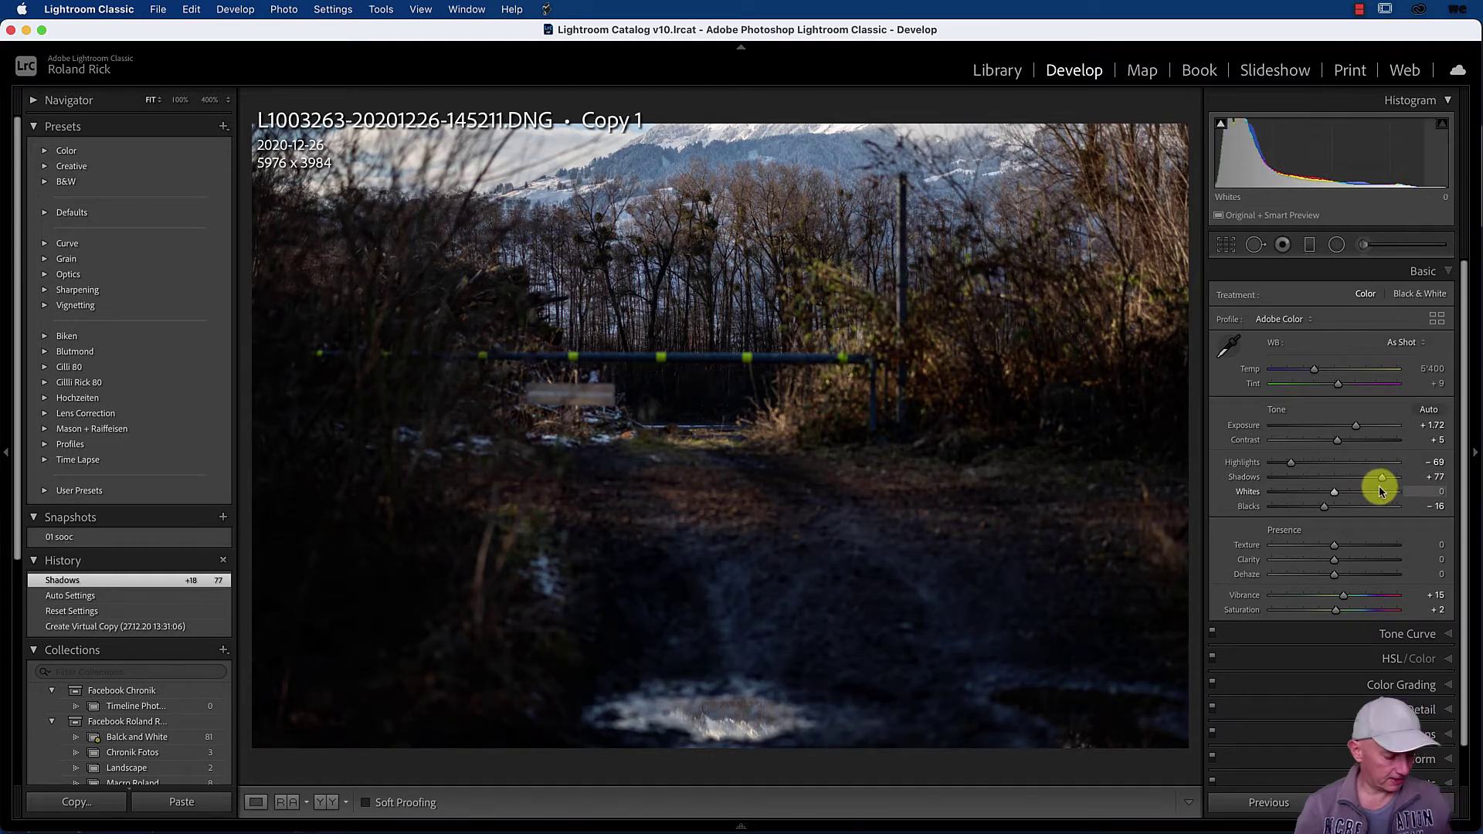
pyautogui.press('super+z')
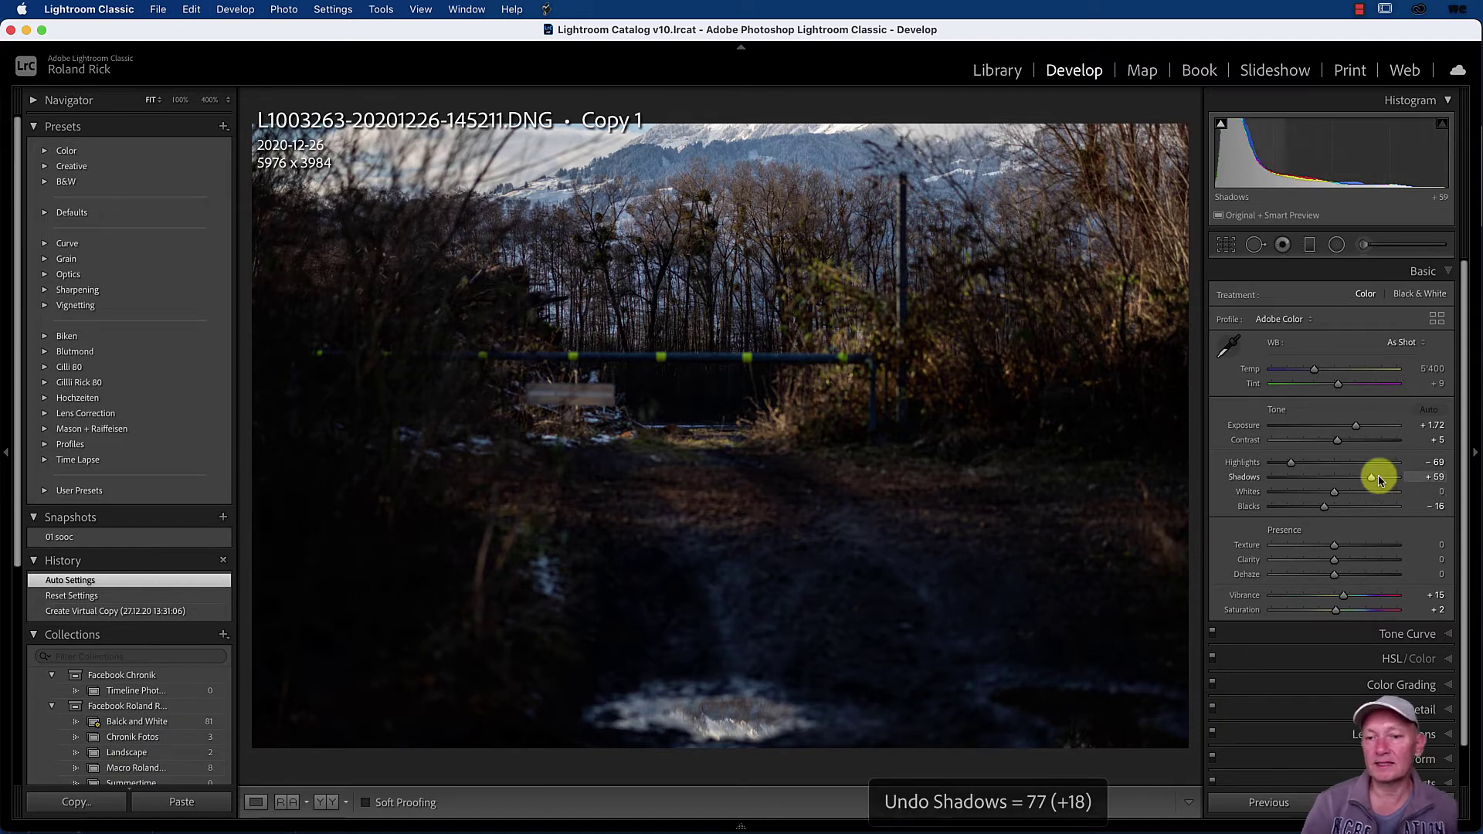
pyautogui.moveTo(1357, 430); pyautogui.dragTo(1365, 429)
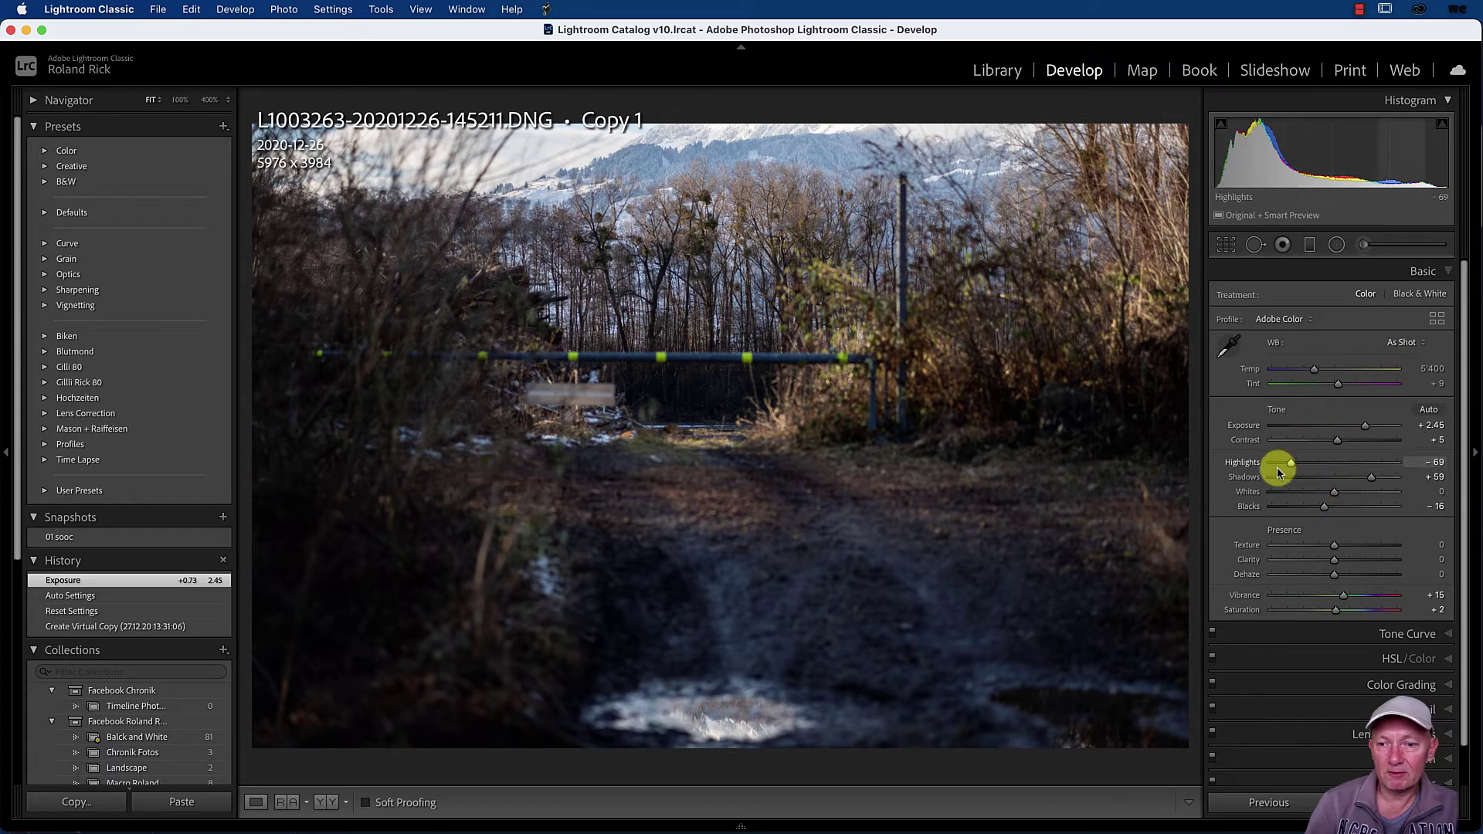
pyautogui.moveTo(1291, 467); pyautogui.dragTo(1280, 468)
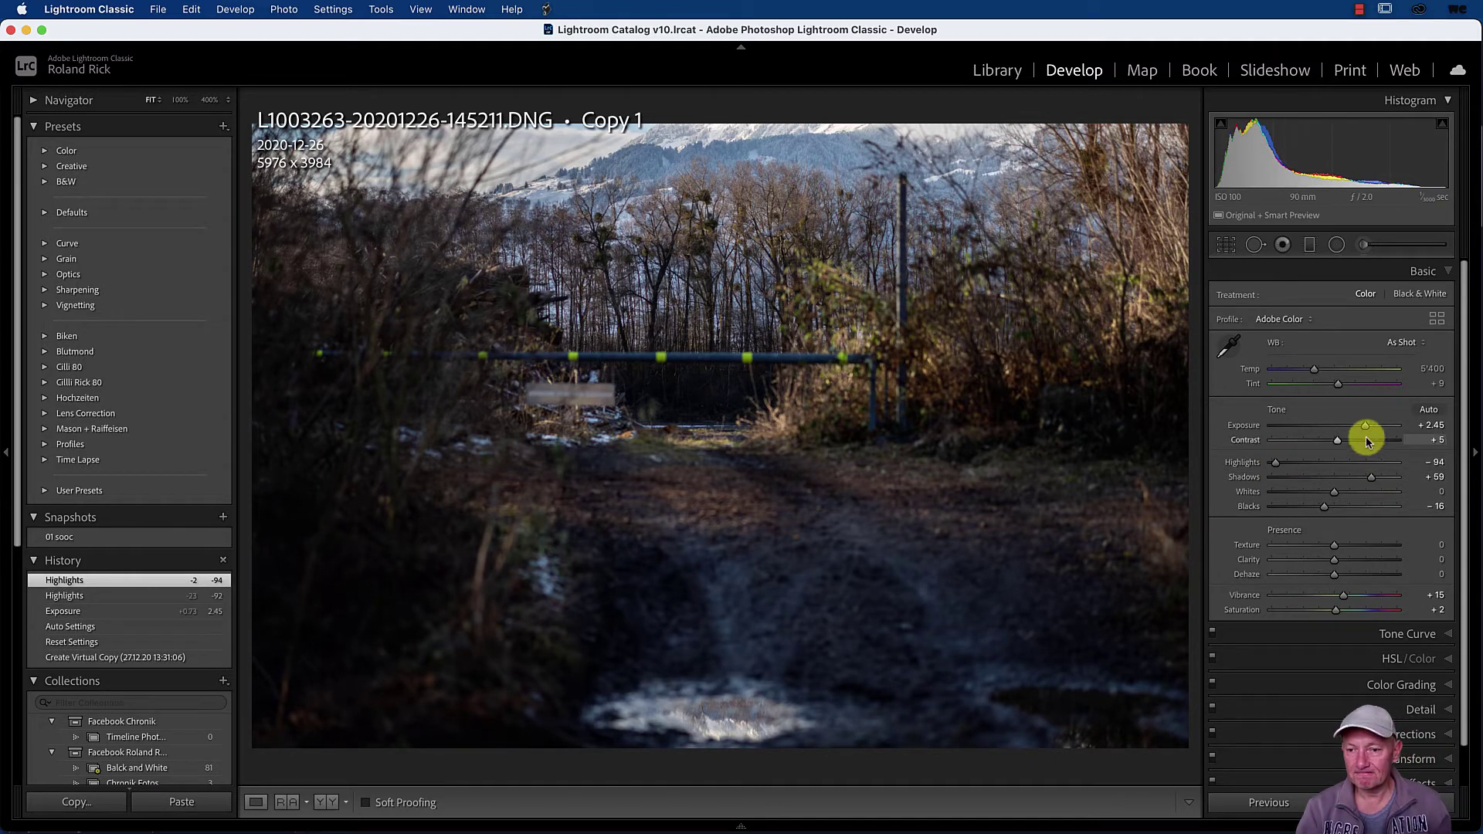
pyautogui.moveTo(1364, 431); pyautogui.dragTo(1360, 431)
pyautogui.moveTo(1275, 464); pyautogui.dragTo(1277, 466)
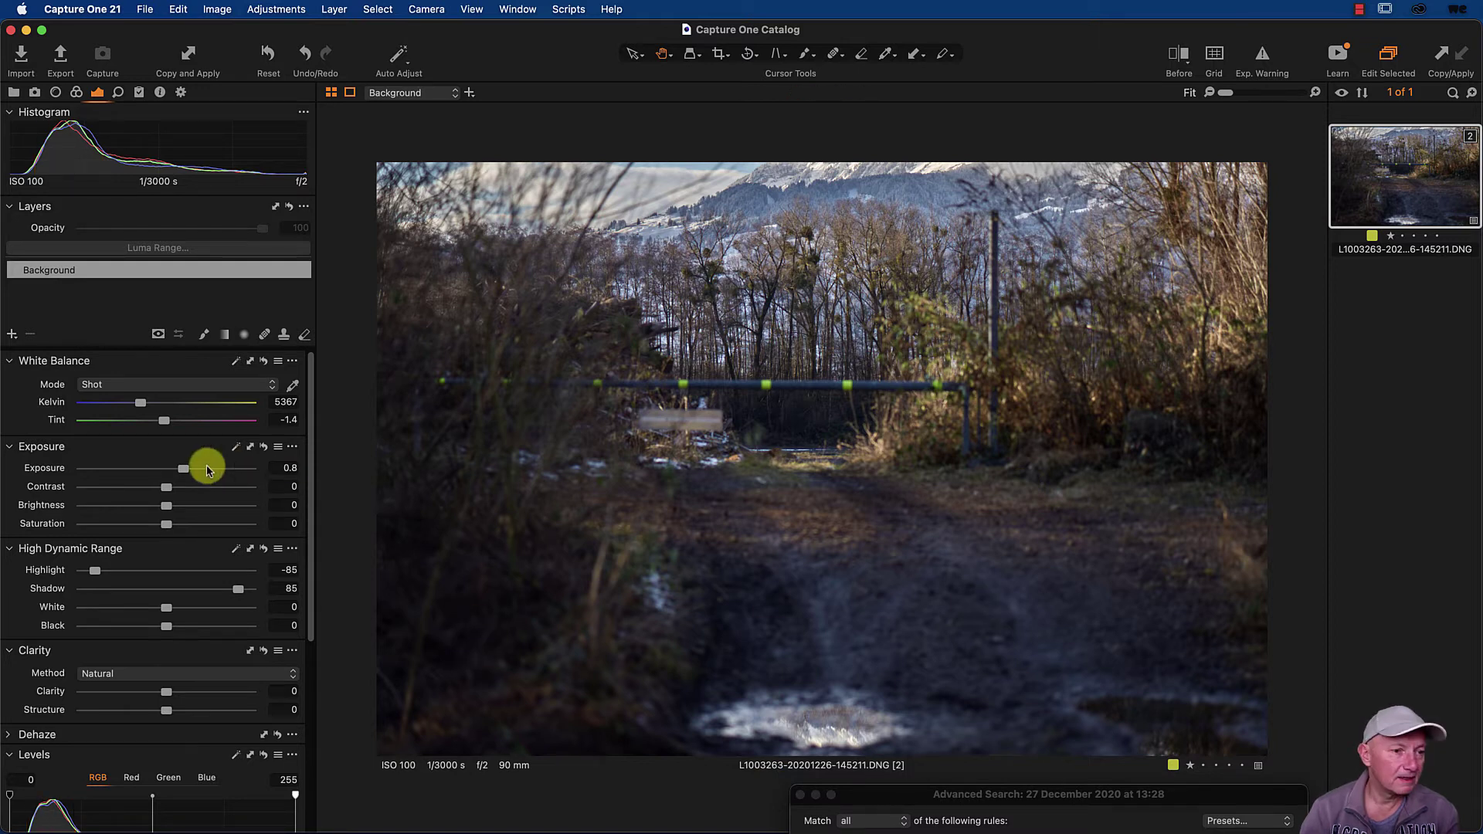
# Set Exposure to 0.63 in Capture One and Blacks to +9 in Lightroom Classic
pyautogui.moveTo(183, 472); pyautogui.dragTo(179, 474)
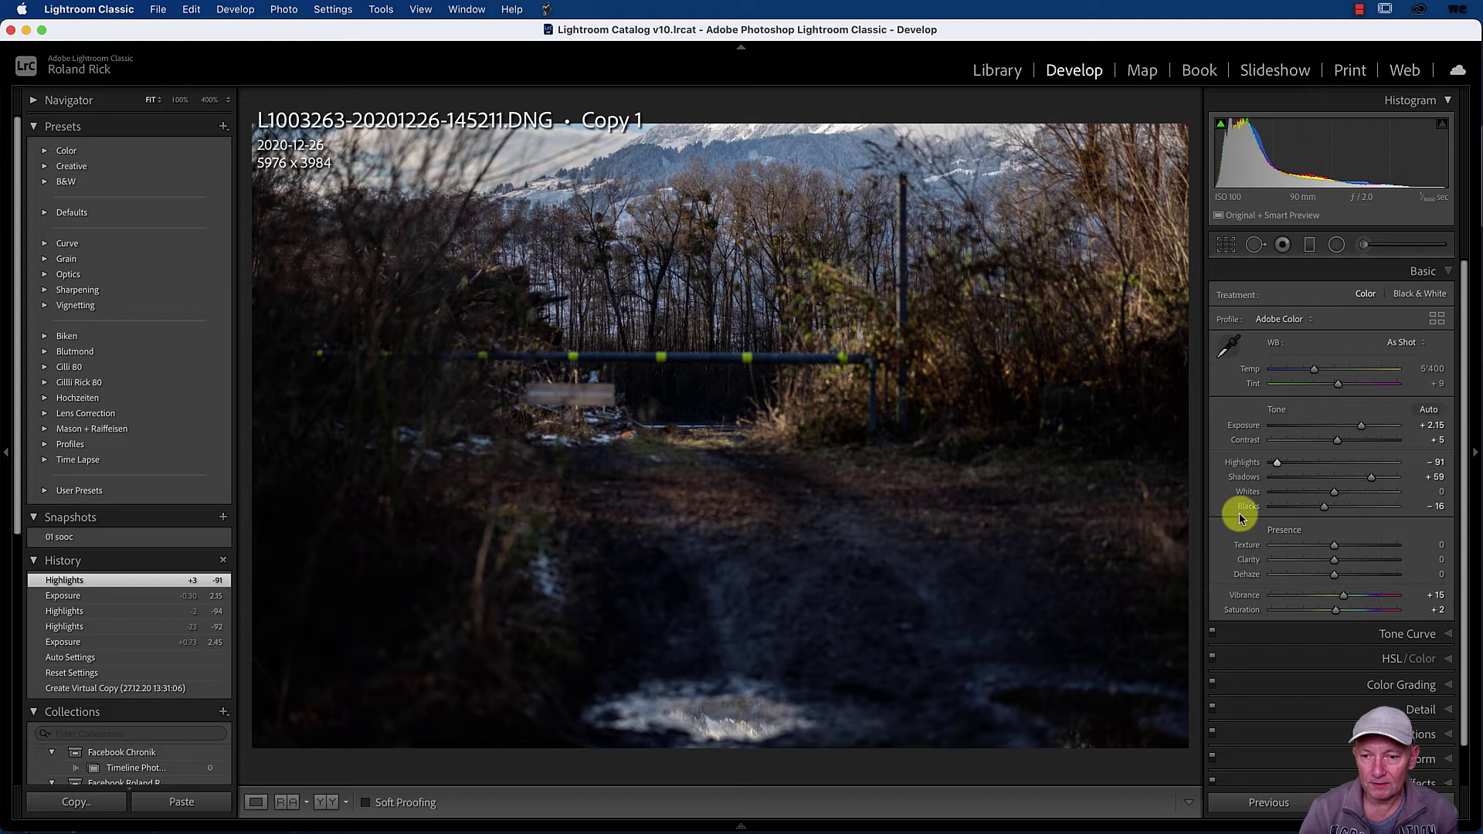
pyautogui.moveTo(1324, 511); pyautogui.dragTo(1340, 508)
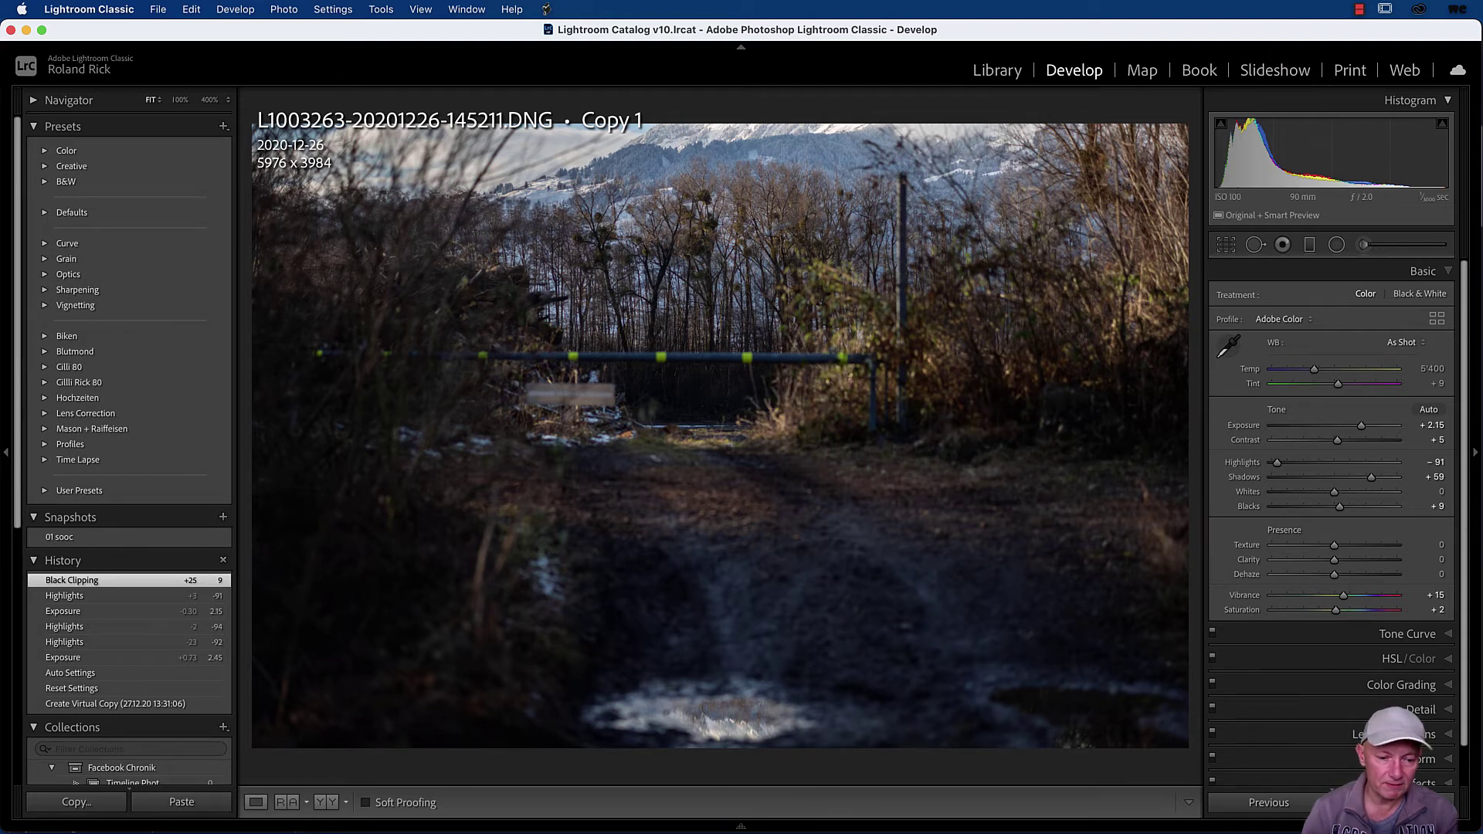
# Switch to Capture One, try the overall Saturation at 13, and reset it to 0
pyautogui.click(770, 809)
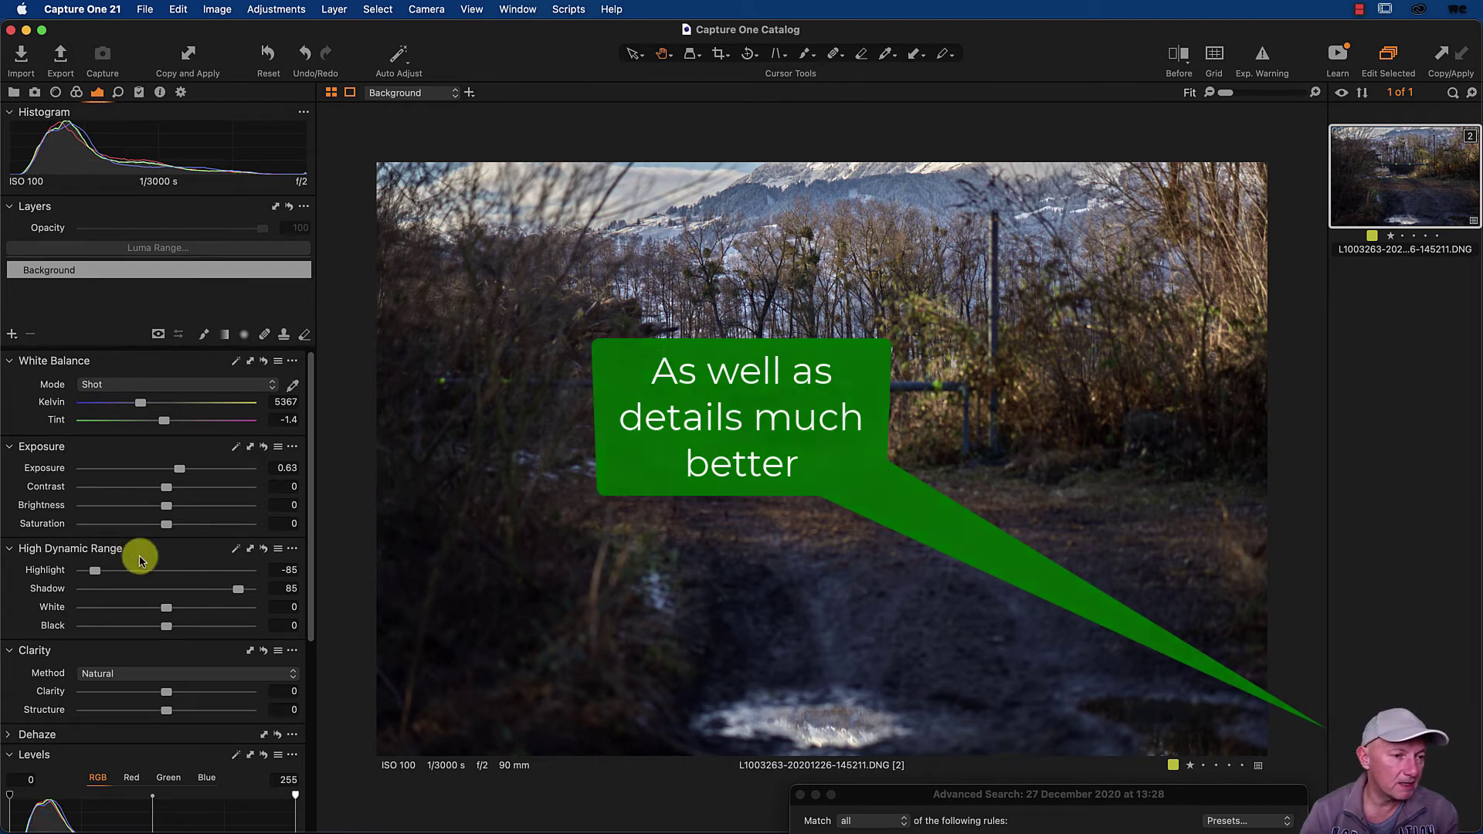
pyautogui.moveTo(166, 527); pyautogui.dragTo(170, 533)
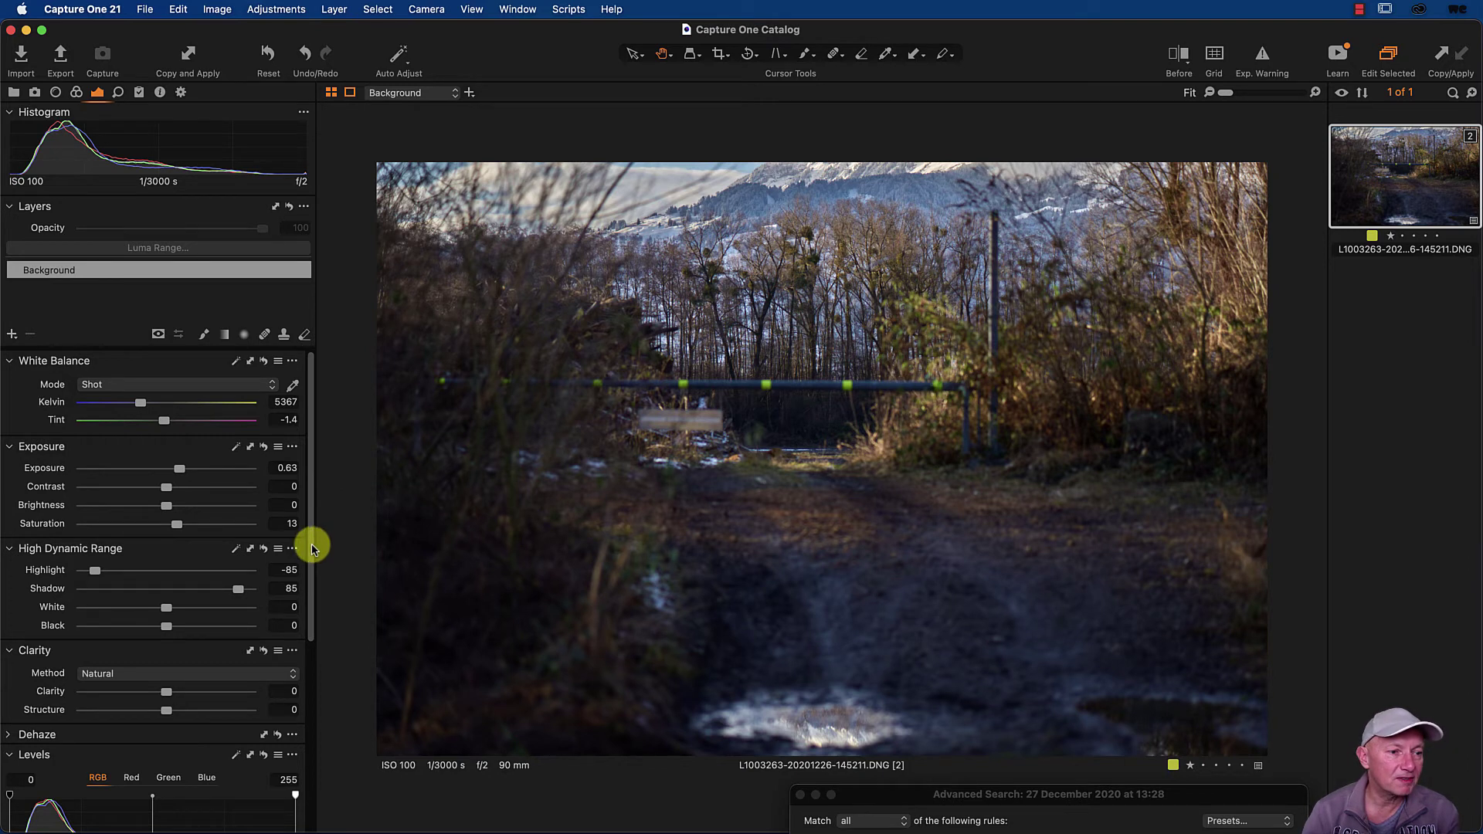
pyautogui.doubleClick(173, 525)
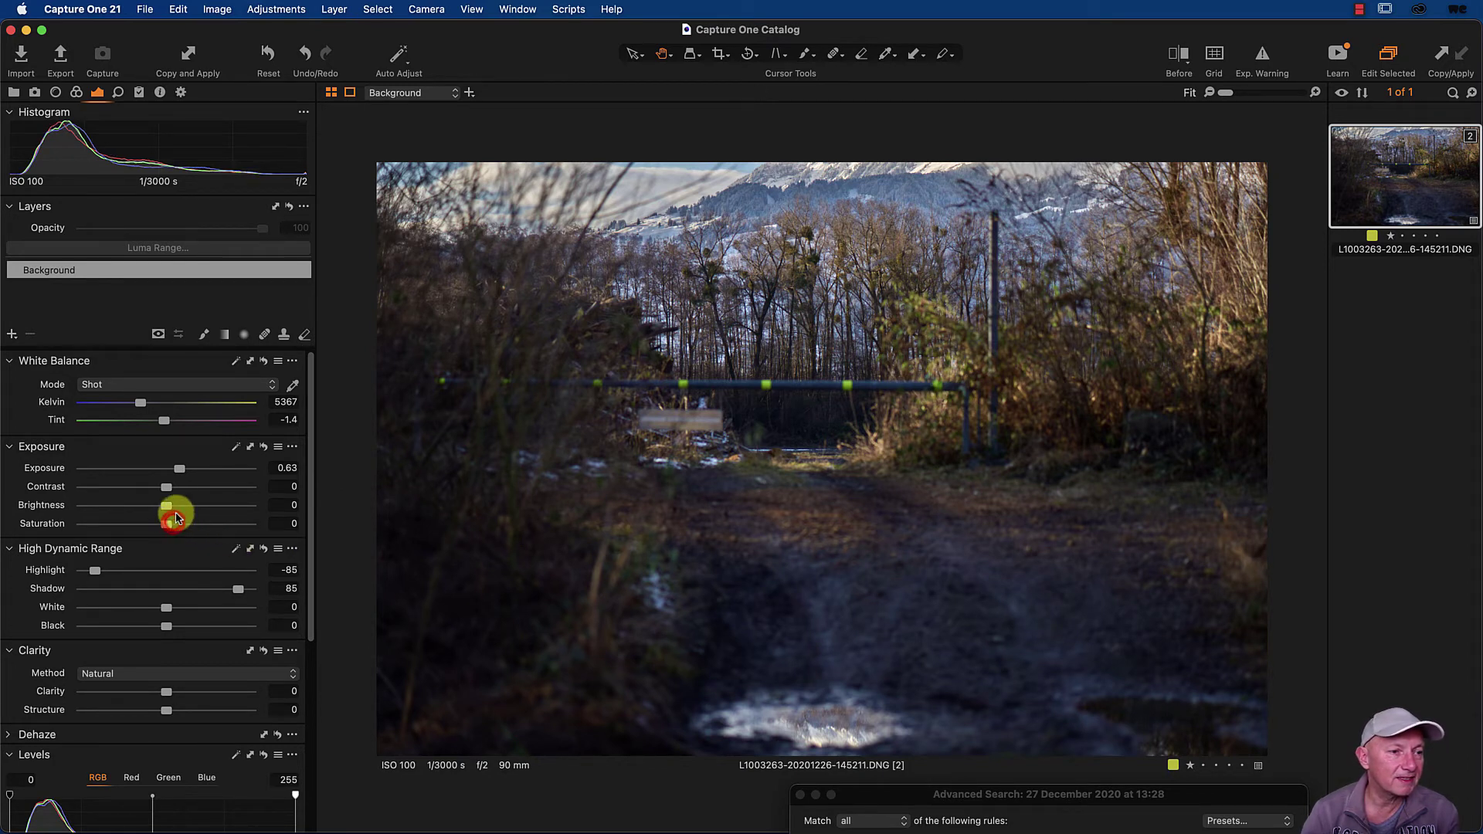
# Pick the orange and yellow tones from the photo in the Color Editor and raise their saturation, with yellow at 13.1
pyautogui.click(75, 93)
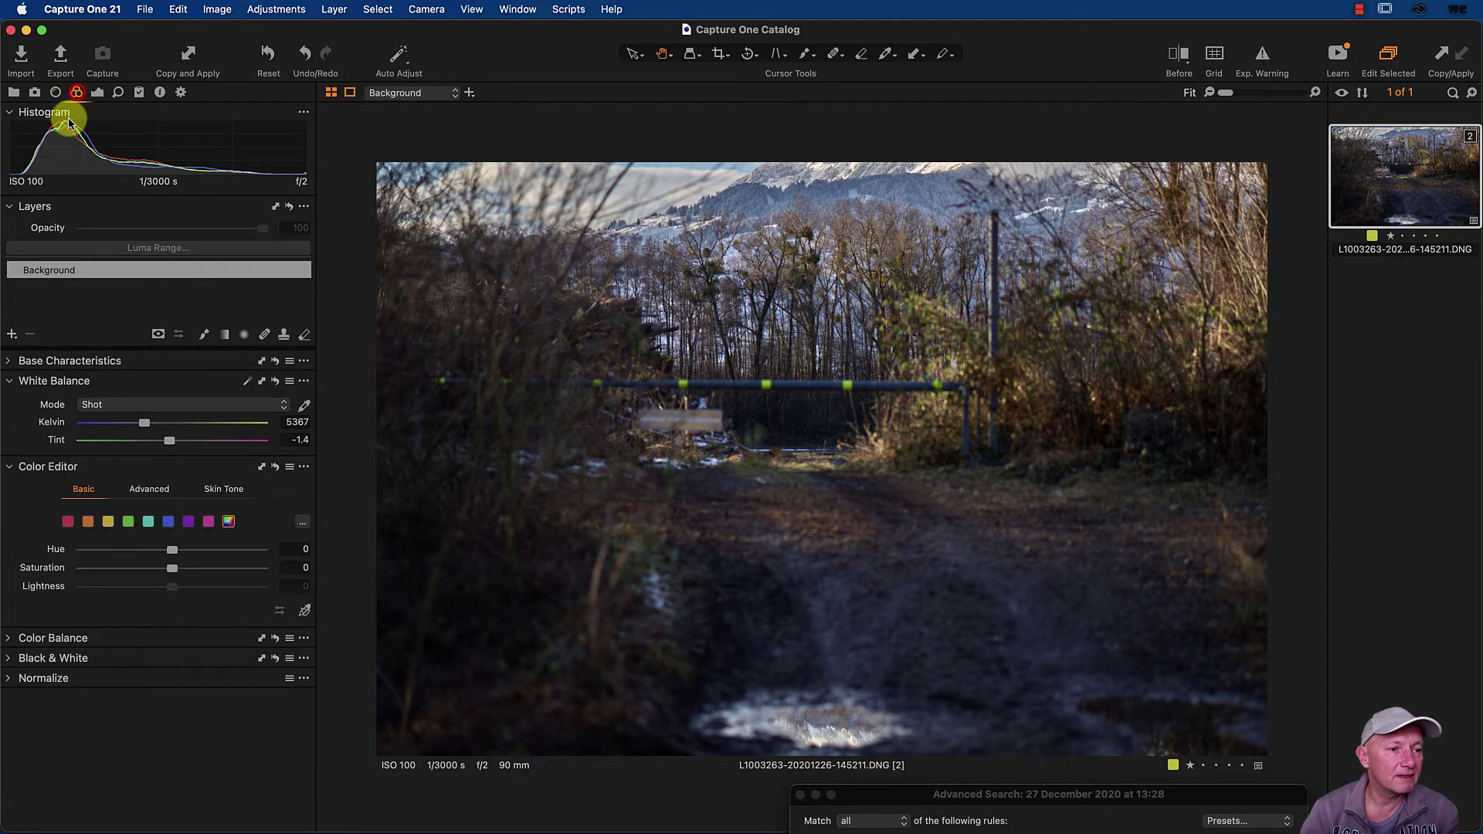
pyautogui.click(305, 614)
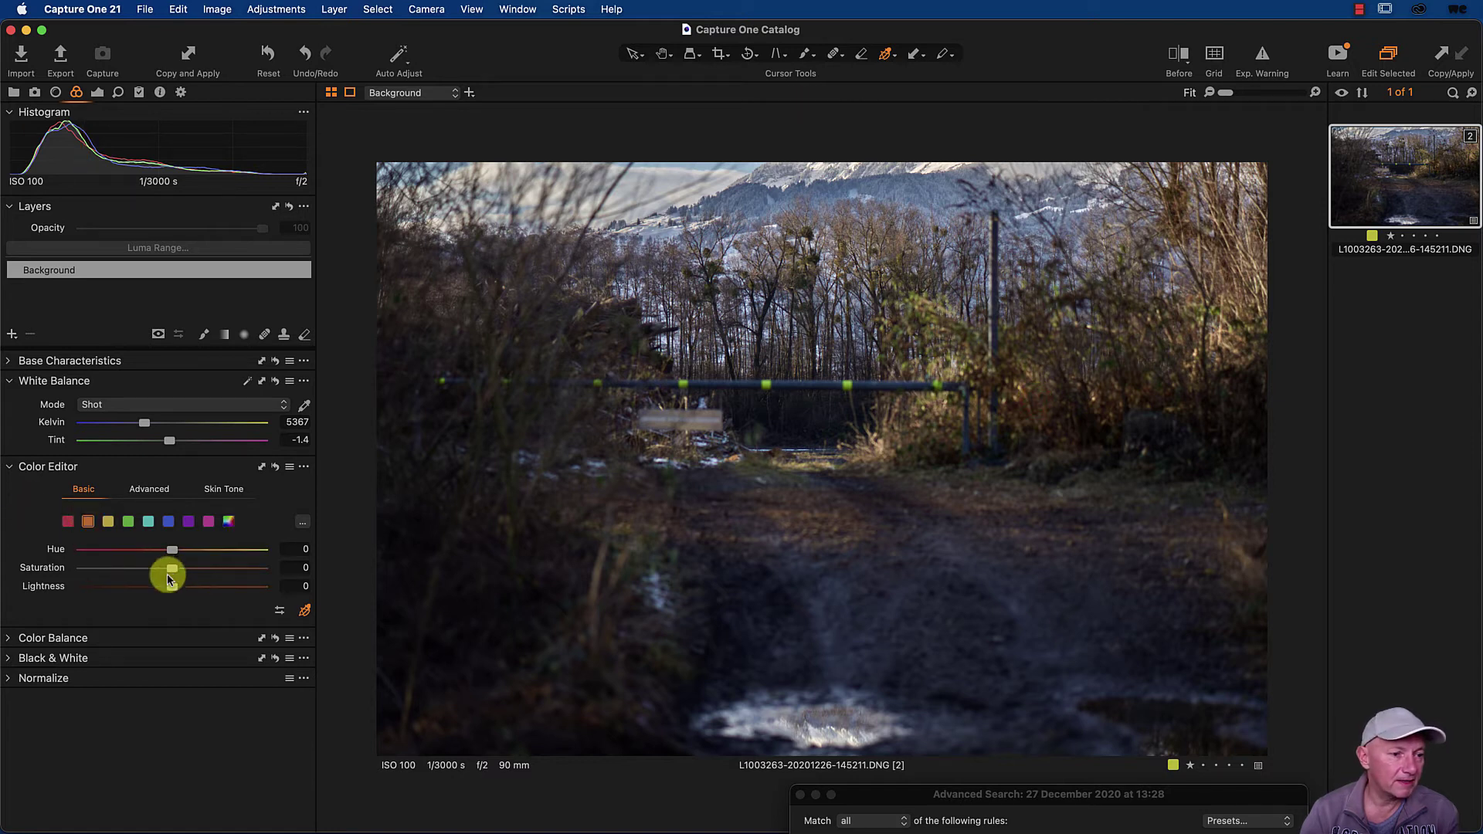
pyautogui.moveTo(172, 581); pyautogui.dragTo(191, 575)
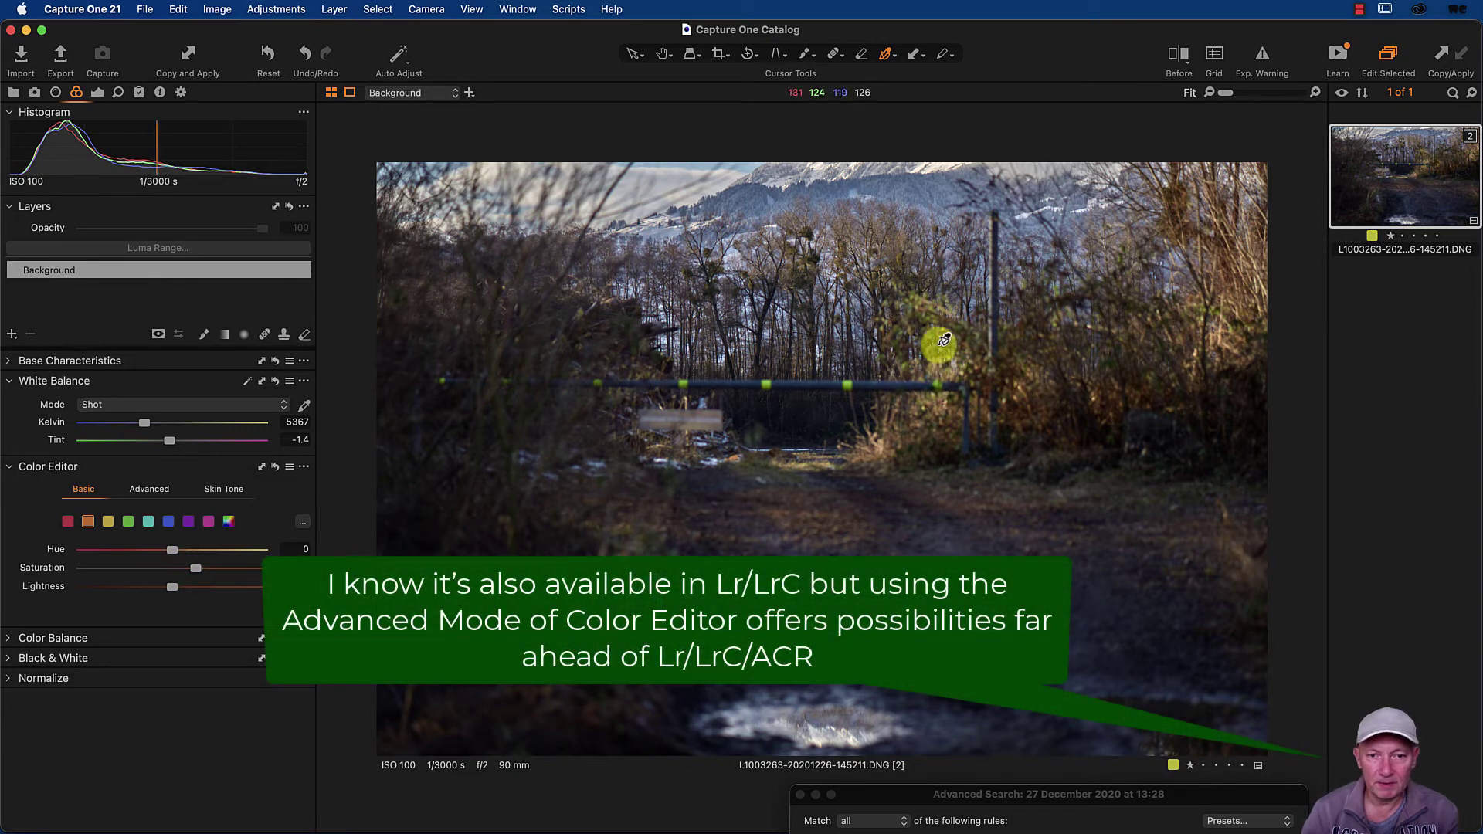
pyautogui.click(912, 319)
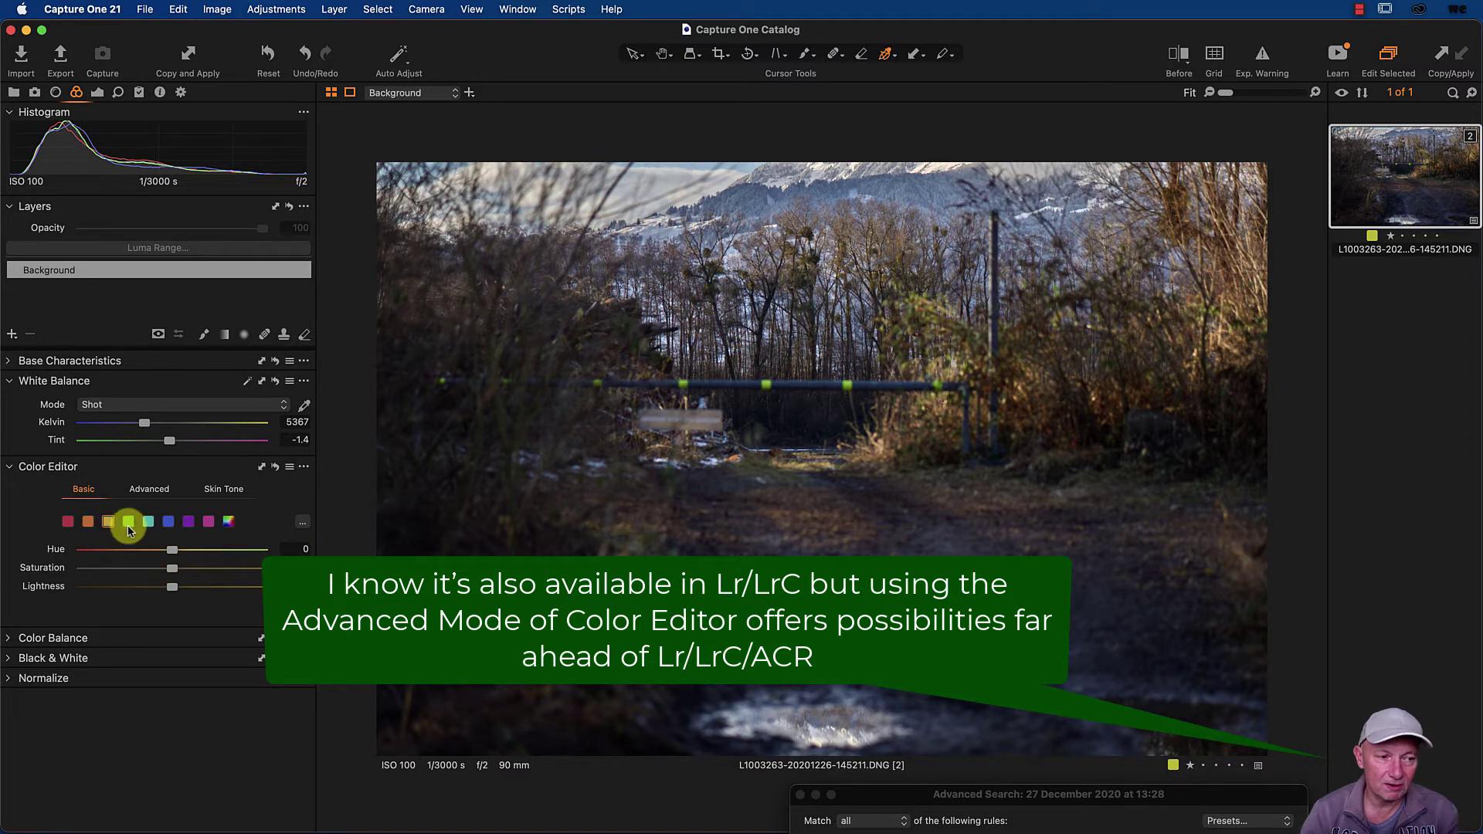
pyautogui.moveTo(175, 570); pyautogui.dragTo(186, 570)
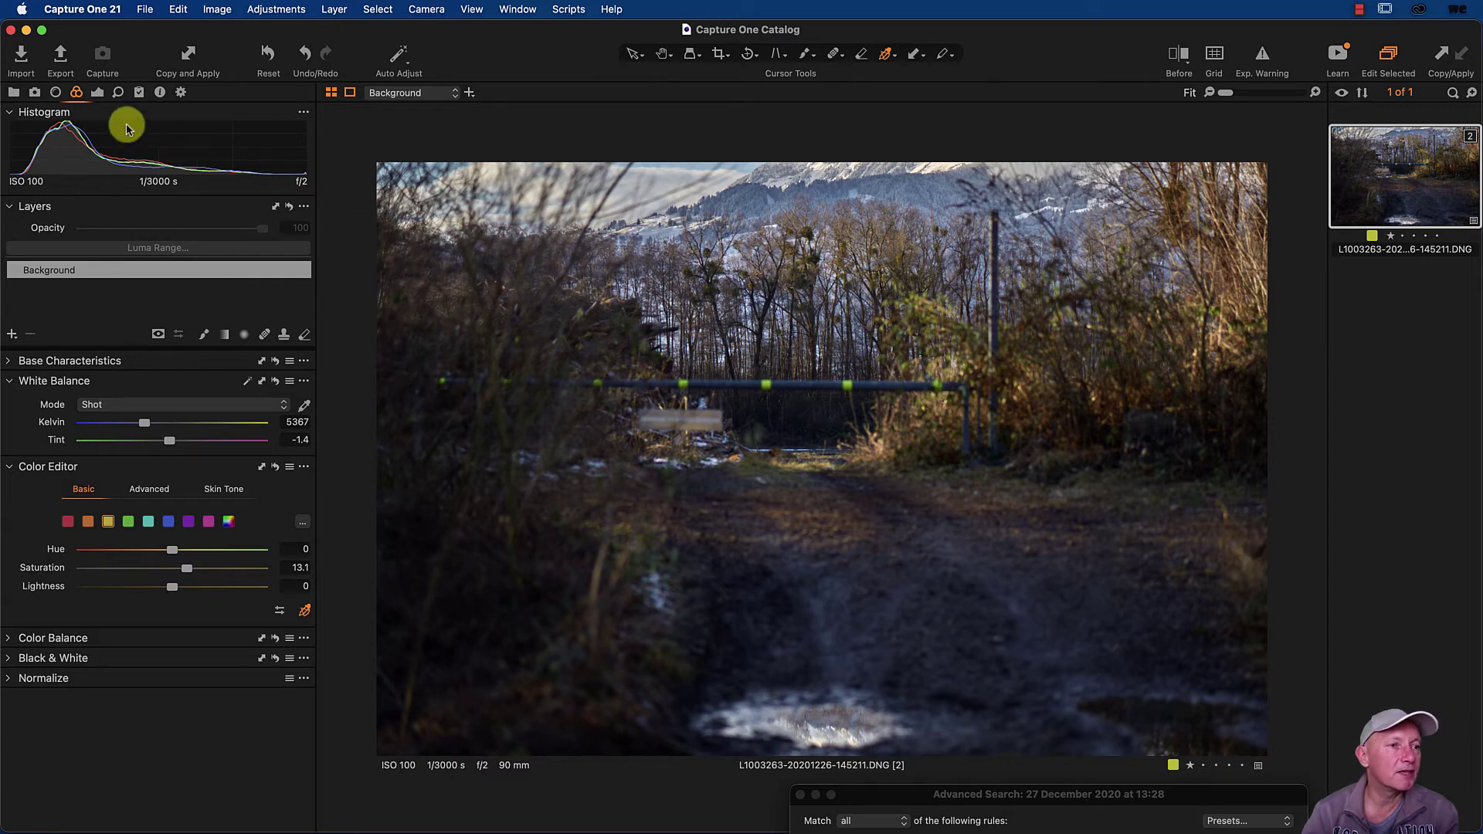
# Return to the exposure tools, review the Levels histogram, and switch to the Pan tool
pyautogui.click(95, 93)
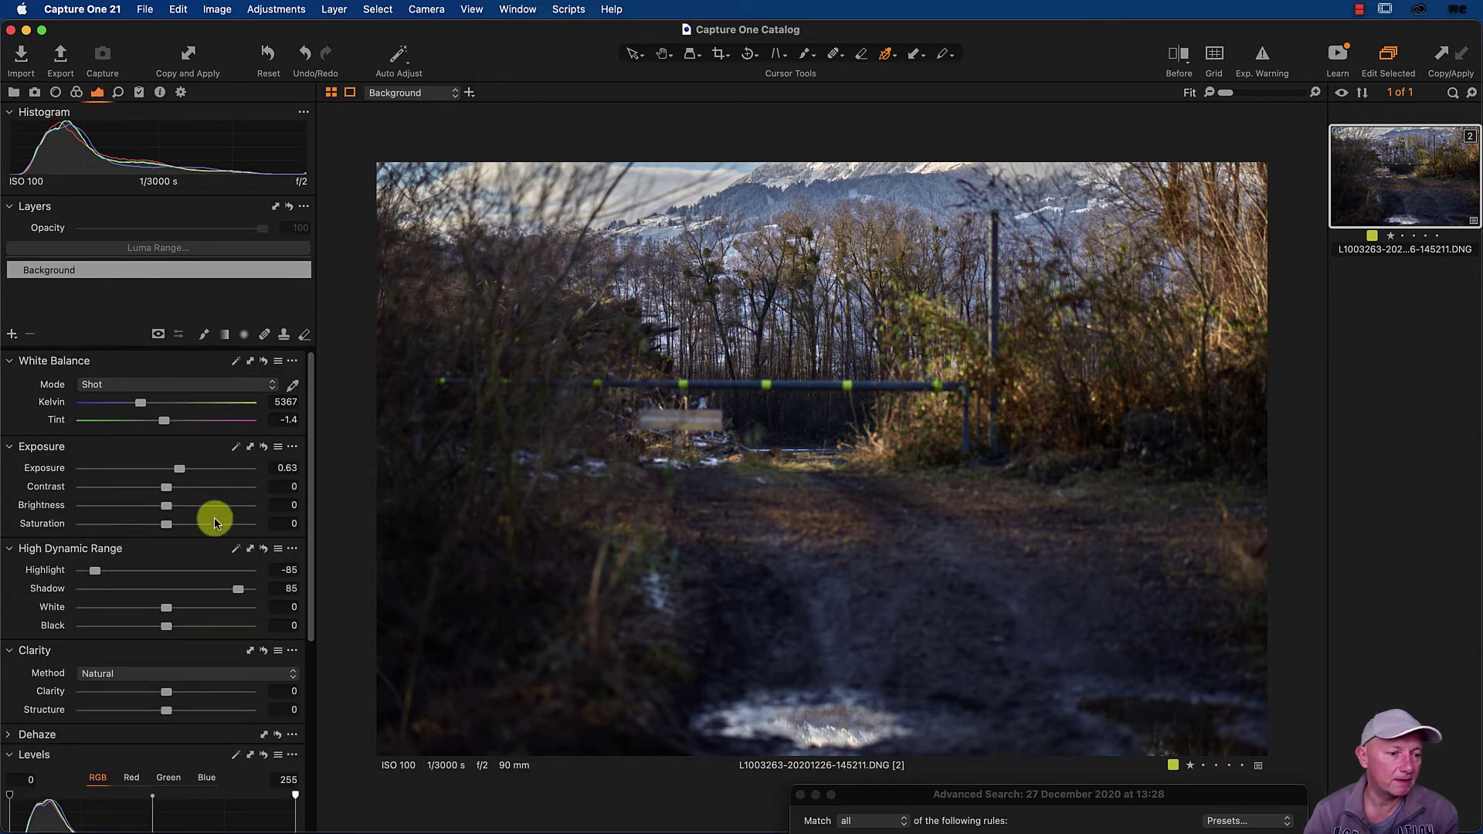
pyautogui.scroll(-5, 64, 711)
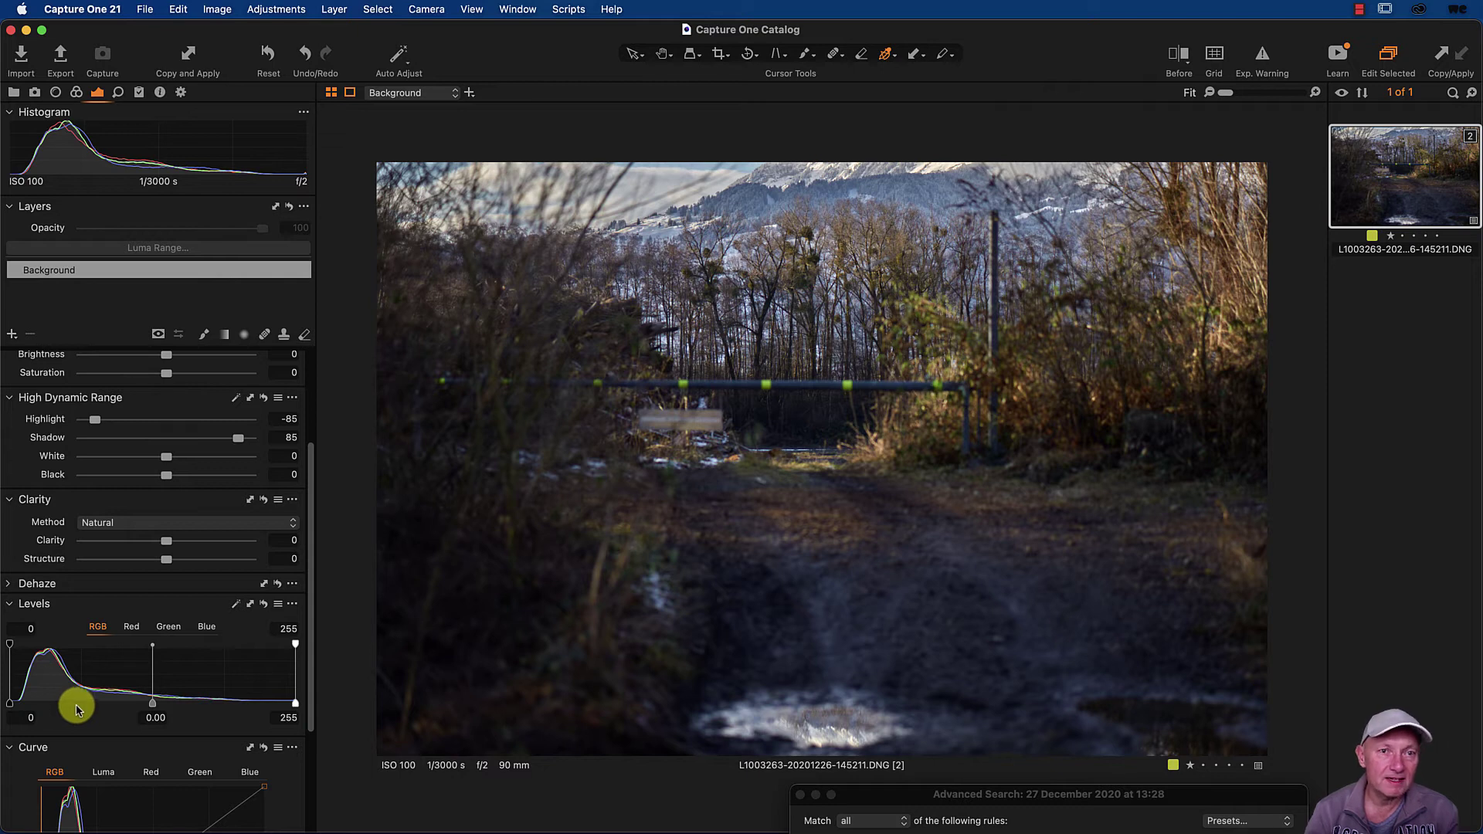
pyautogui.press('h')
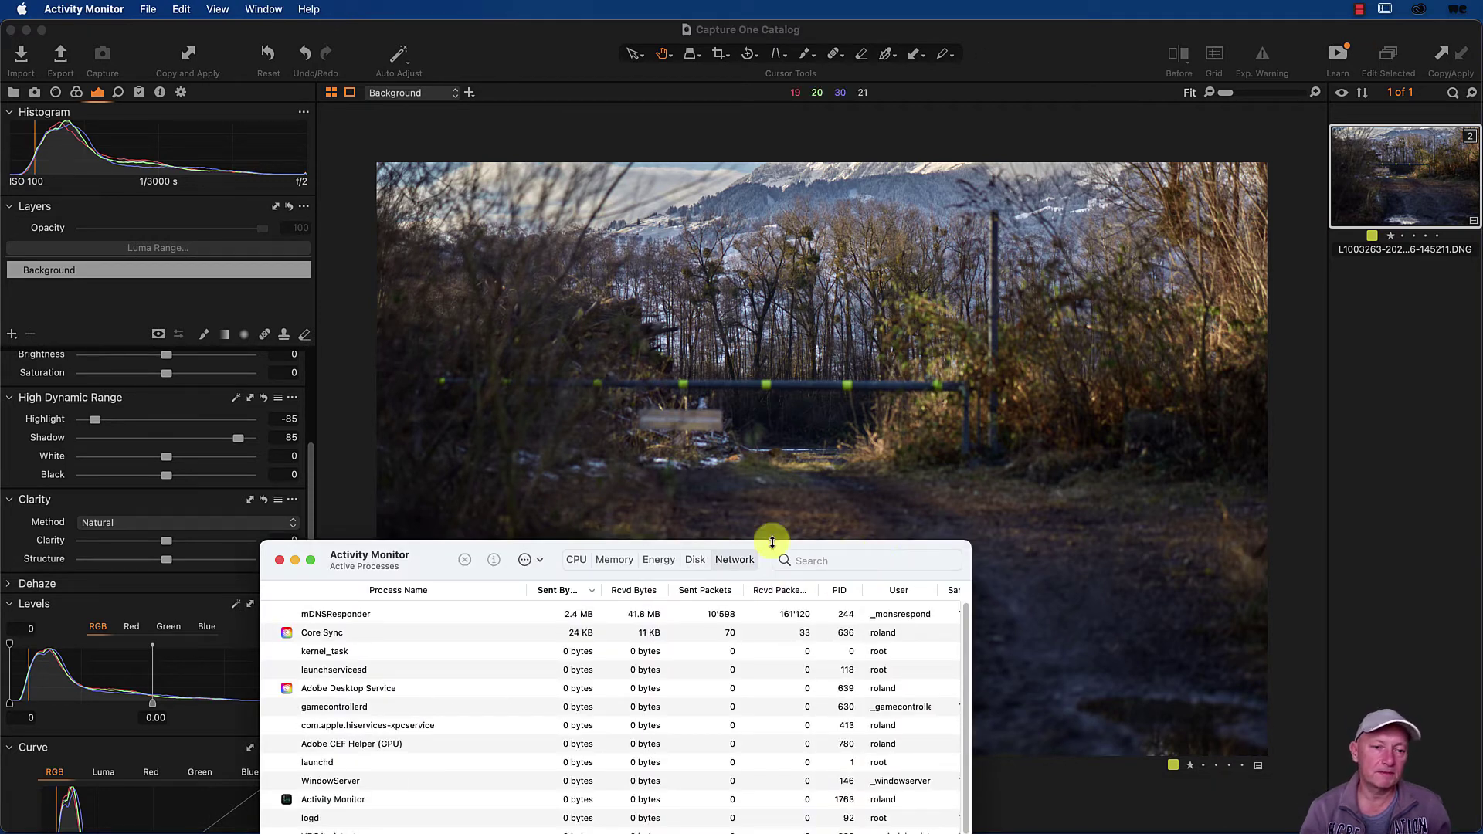
# Place the Activity Monitor's CPU History and GPU History windows side by side over the photo's lower corner and close the process list
pyautogui.doubleClick(420, 561)
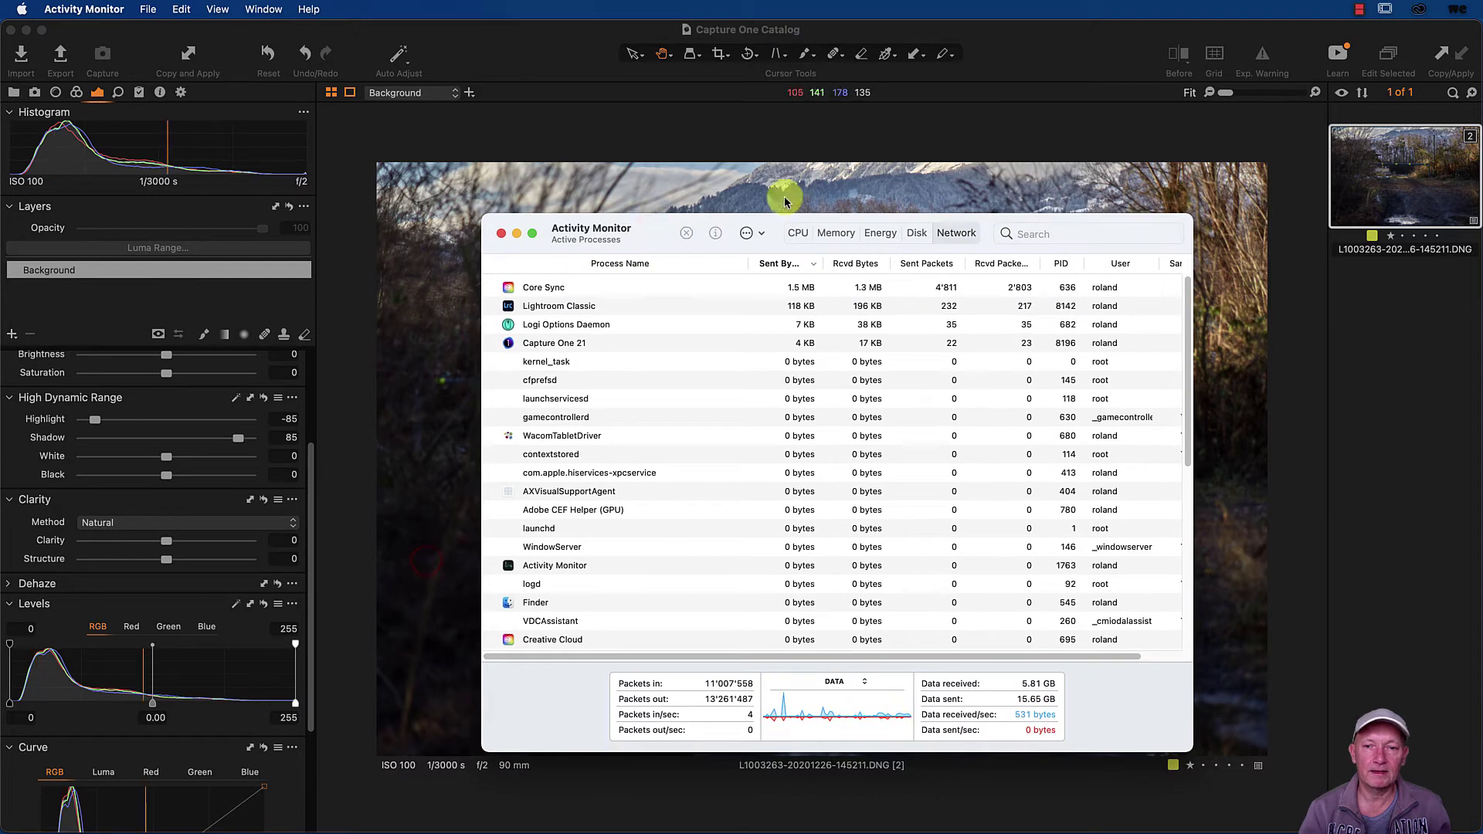
pyautogui.moveTo(1194, 220); pyautogui.dragTo(1098, 339)
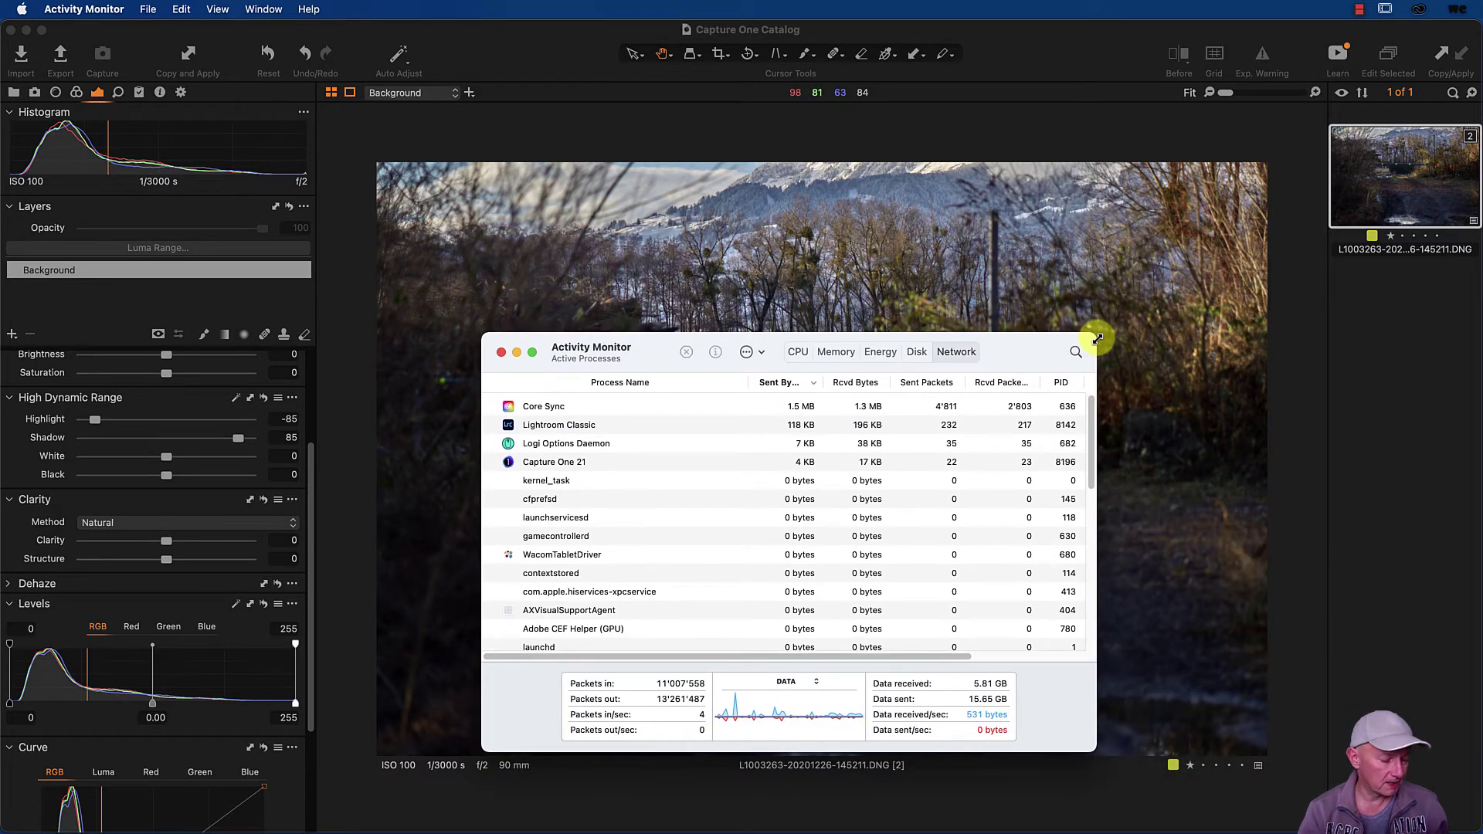
pyautogui.moveTo(1472, 763); pyautogui.dragTo(487, 446)
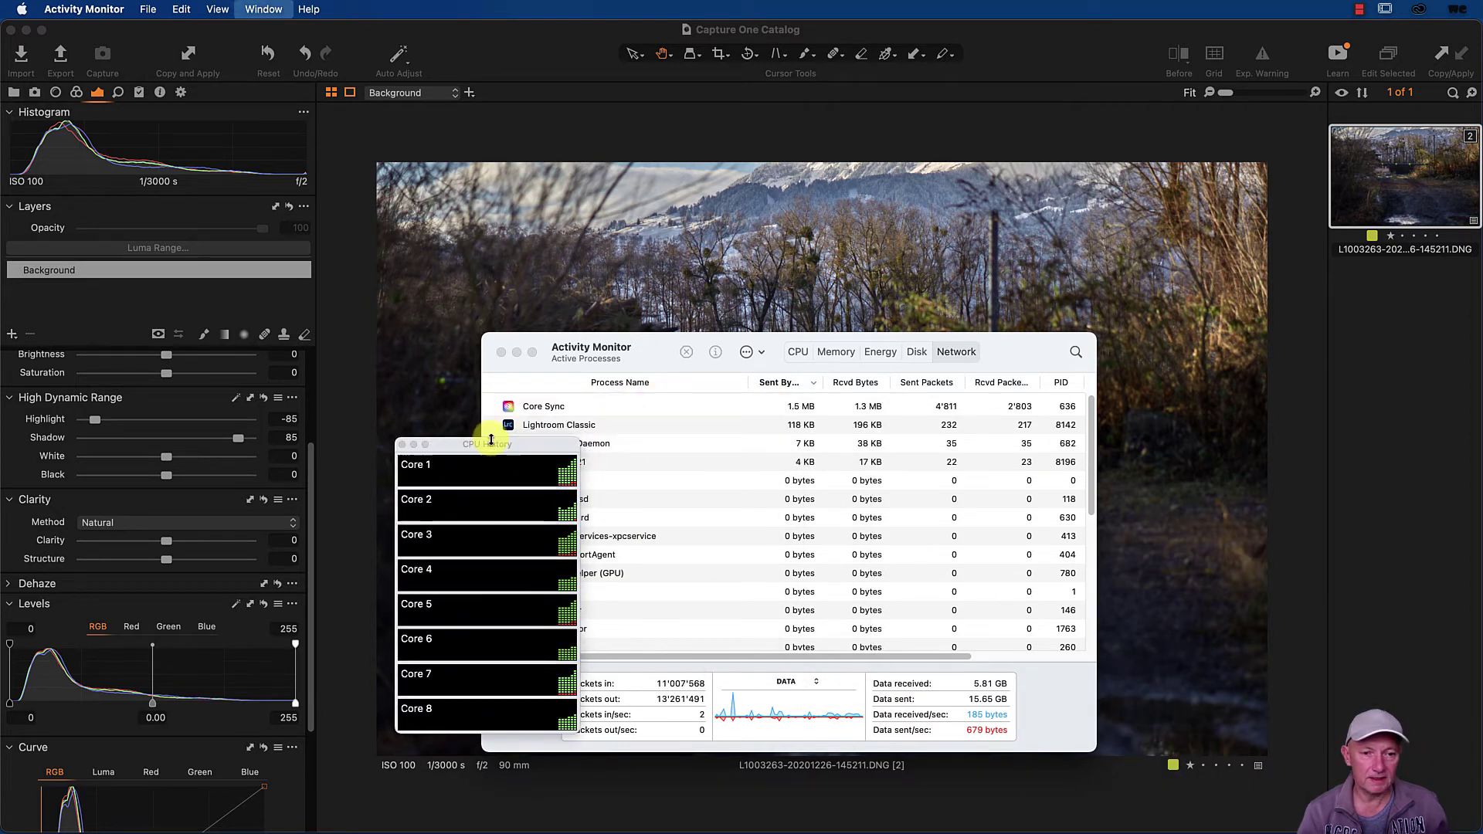
pyautogui.moveTo(1394, 828); pyautogui.dragTo(1319, 483)
pyautogui.moveTo(527, 448); pyautogui.dragTo(1199, 491)
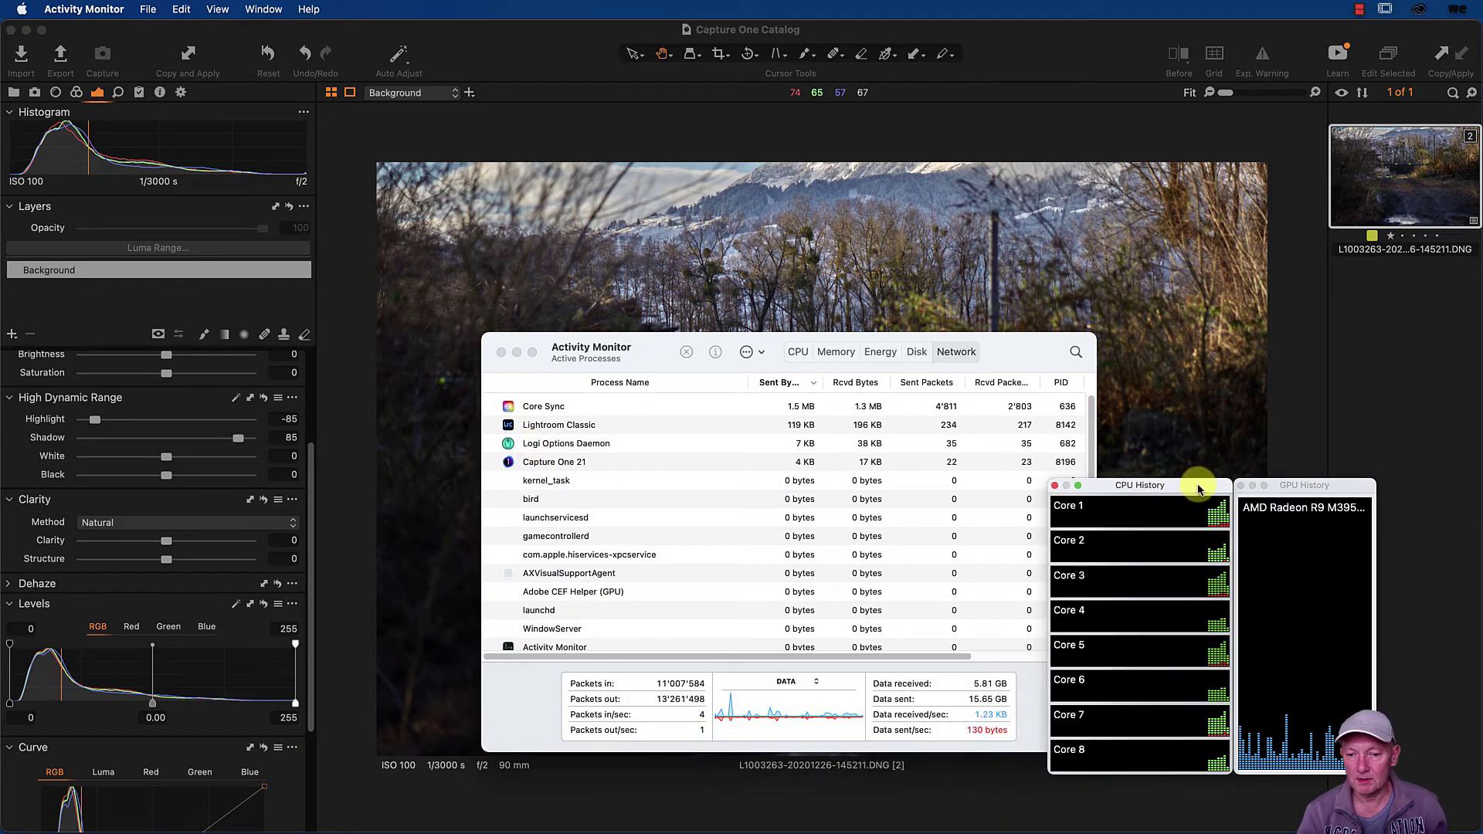
pyautogui.click(496, 354)
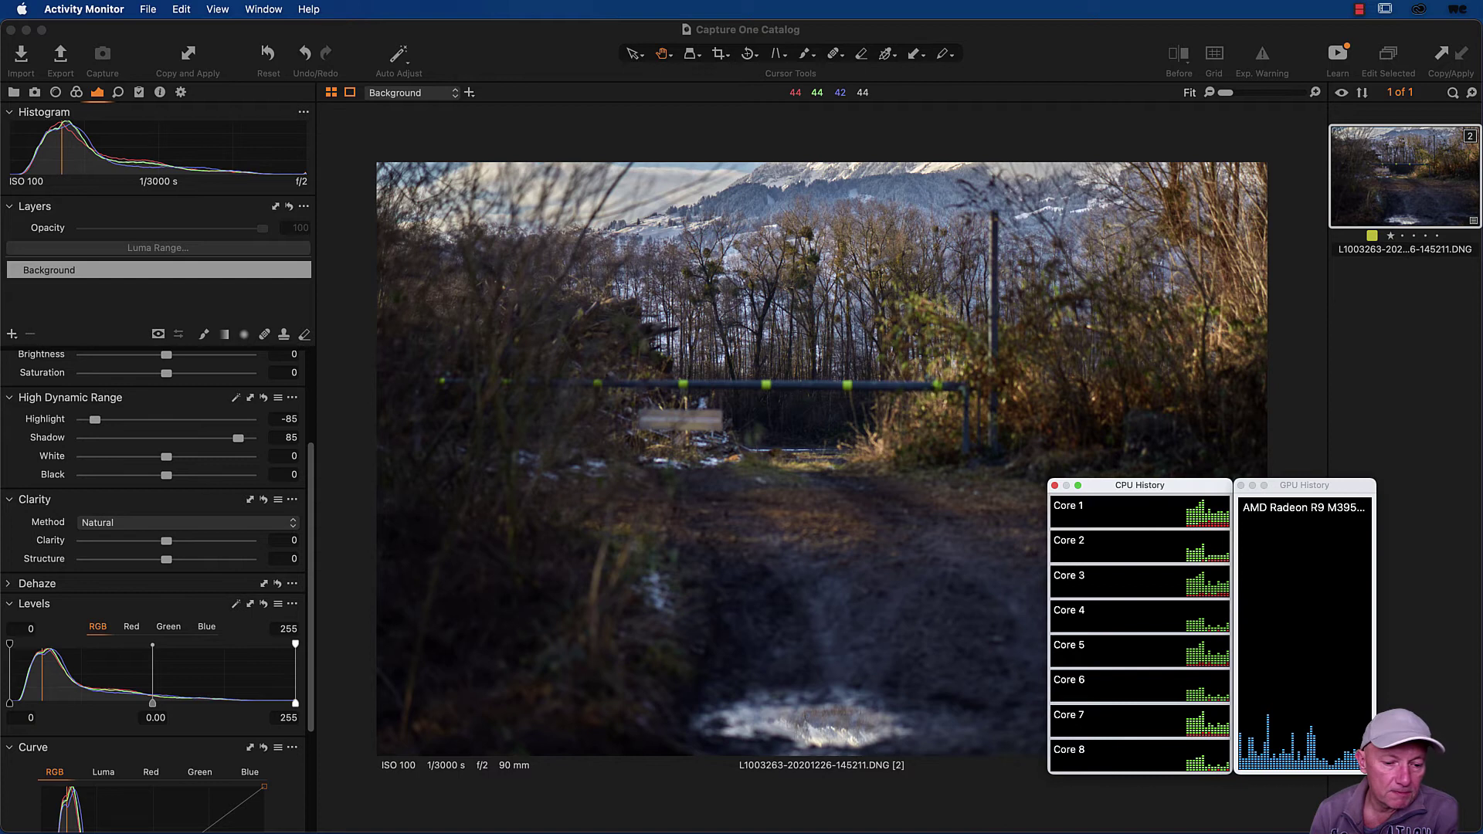
# Switch to Lightroom Classic and show the Performance settings in its Preferences
pyautogui.press('super+Tab')
pyautogui.click(70, 11)
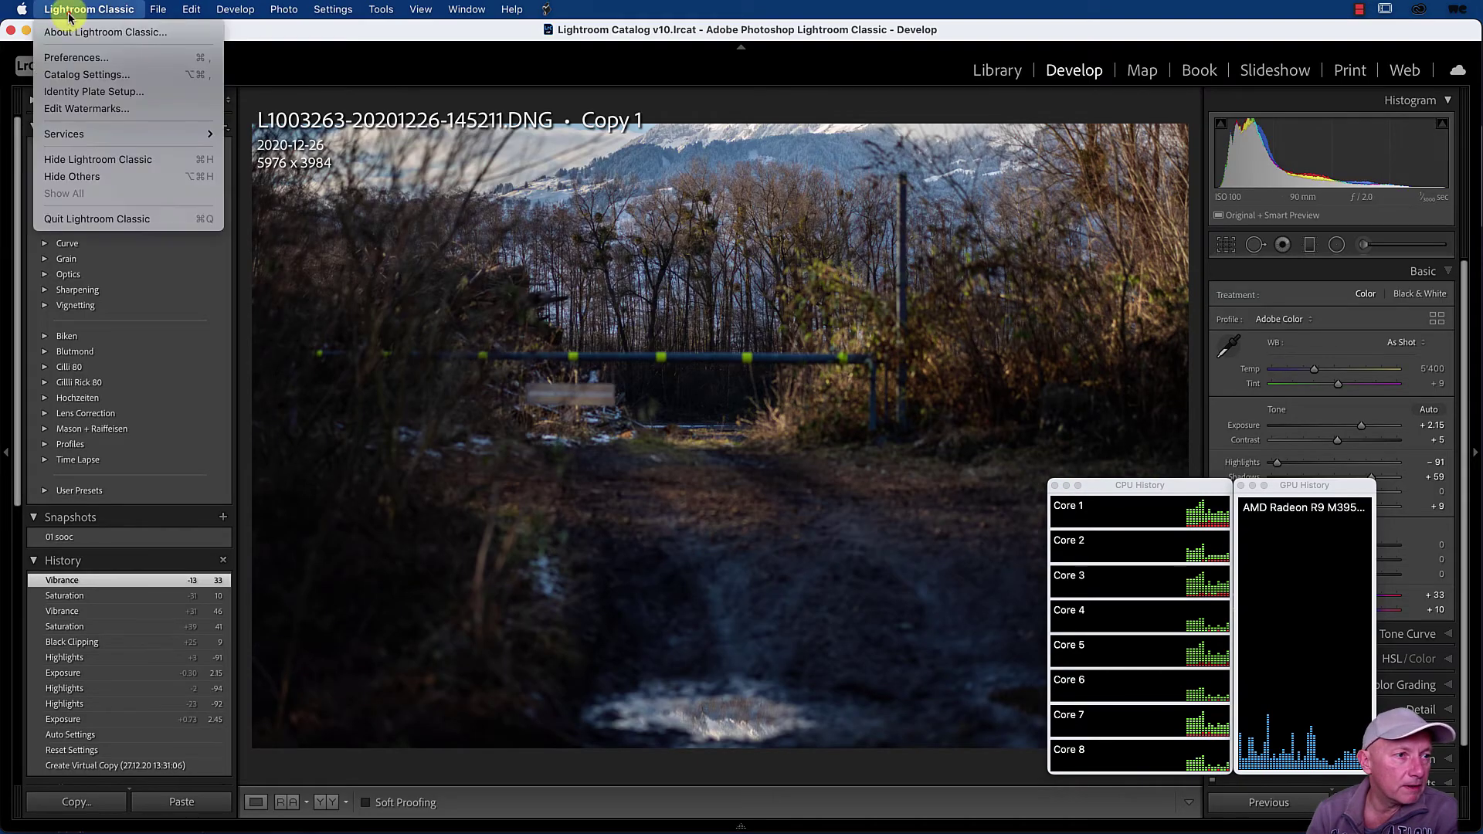
pyautogui.click(75, 57)
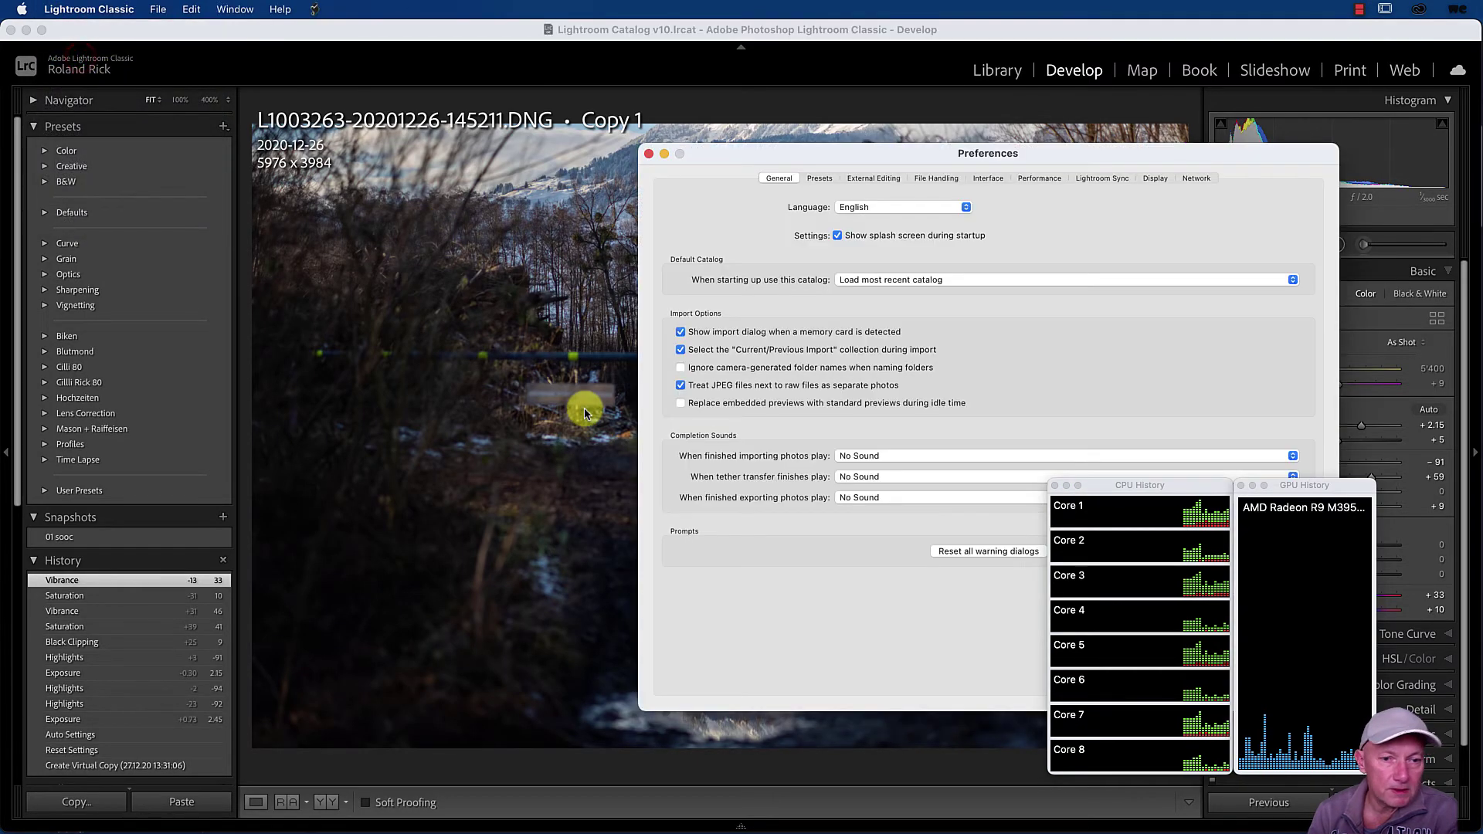
pyautogui.moveTo(801, 169); pyautogui.dragTo(473, 201)
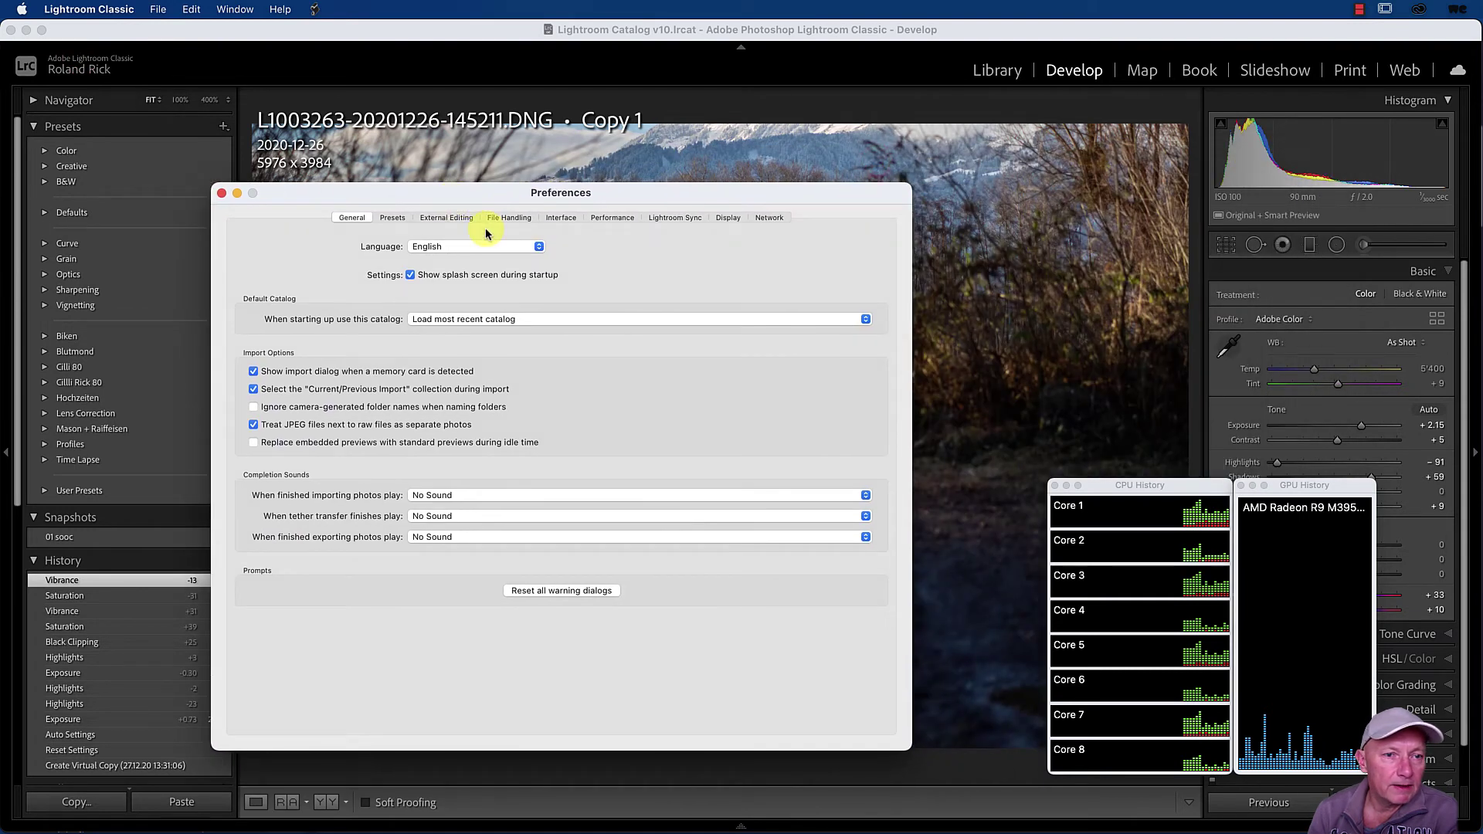
pyautogui.click(615, 217)
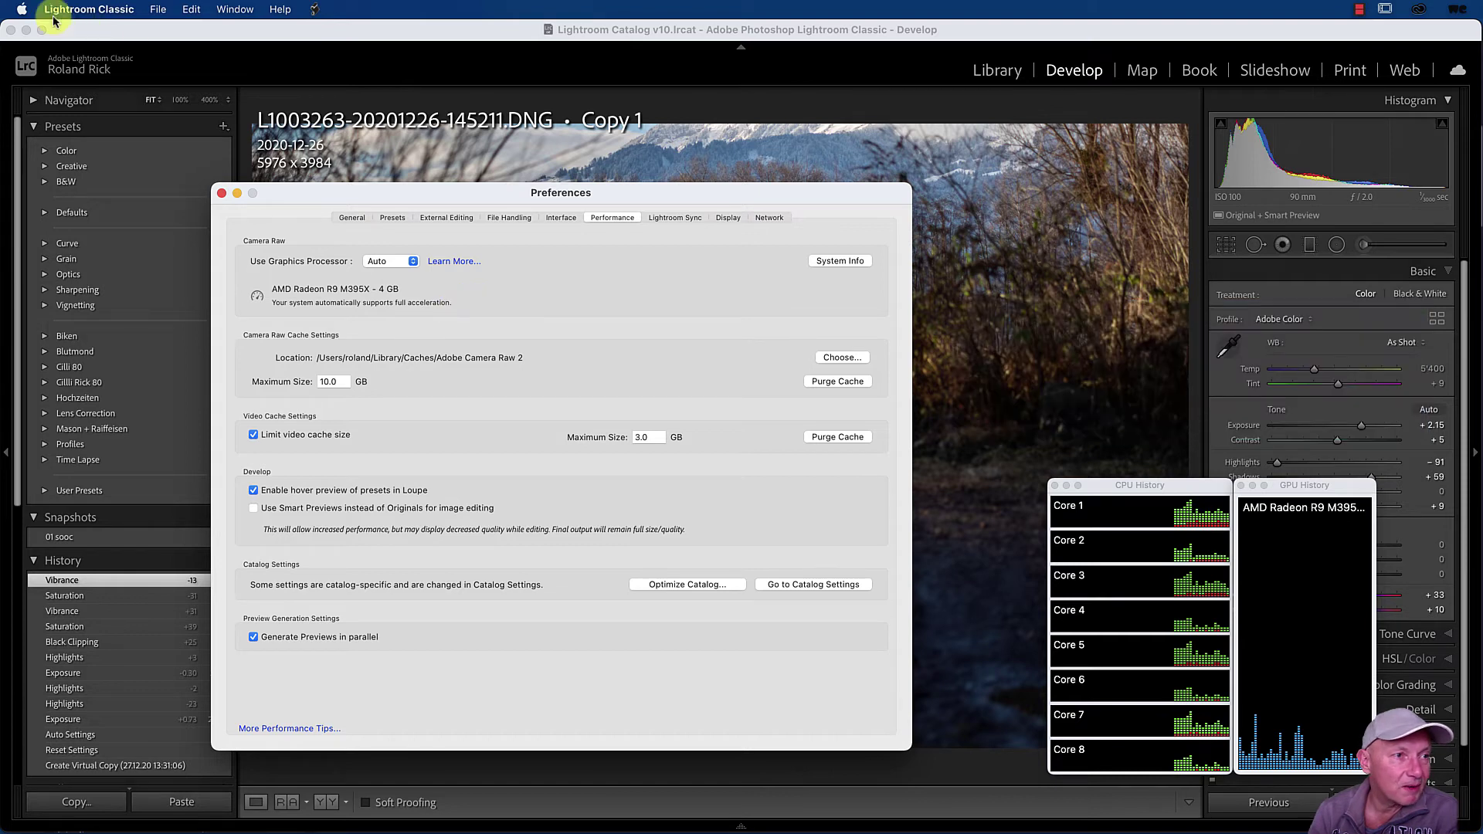
# Check the graphics card model in the Mac's system overview, highlight it, and close the overview
pyautogui.click(23, 10)
pyautogui.click(58, 27)
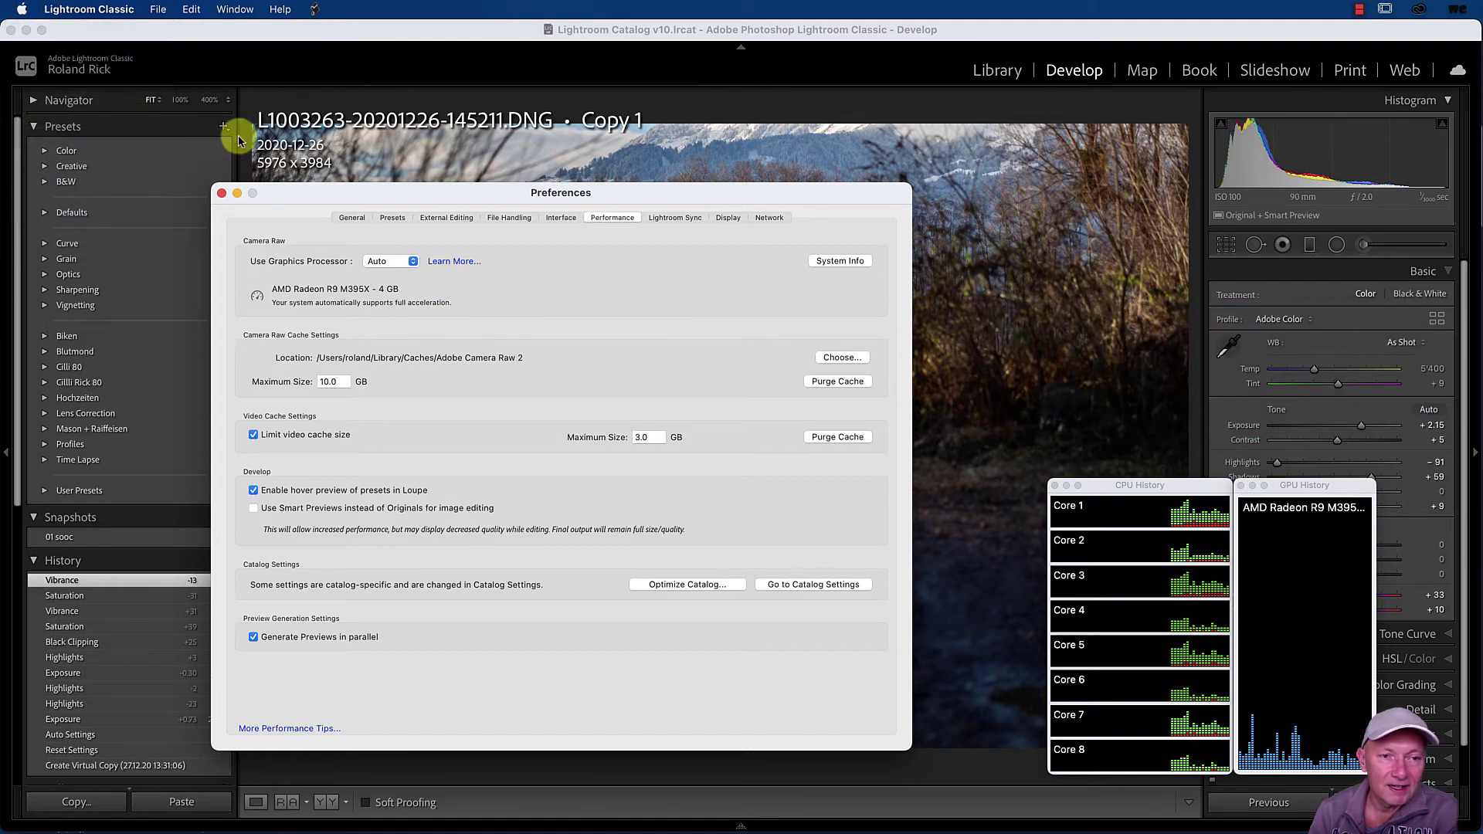
pyautogui.moveTo(1156, 236); pyautogui.dragTo(1041, 196)
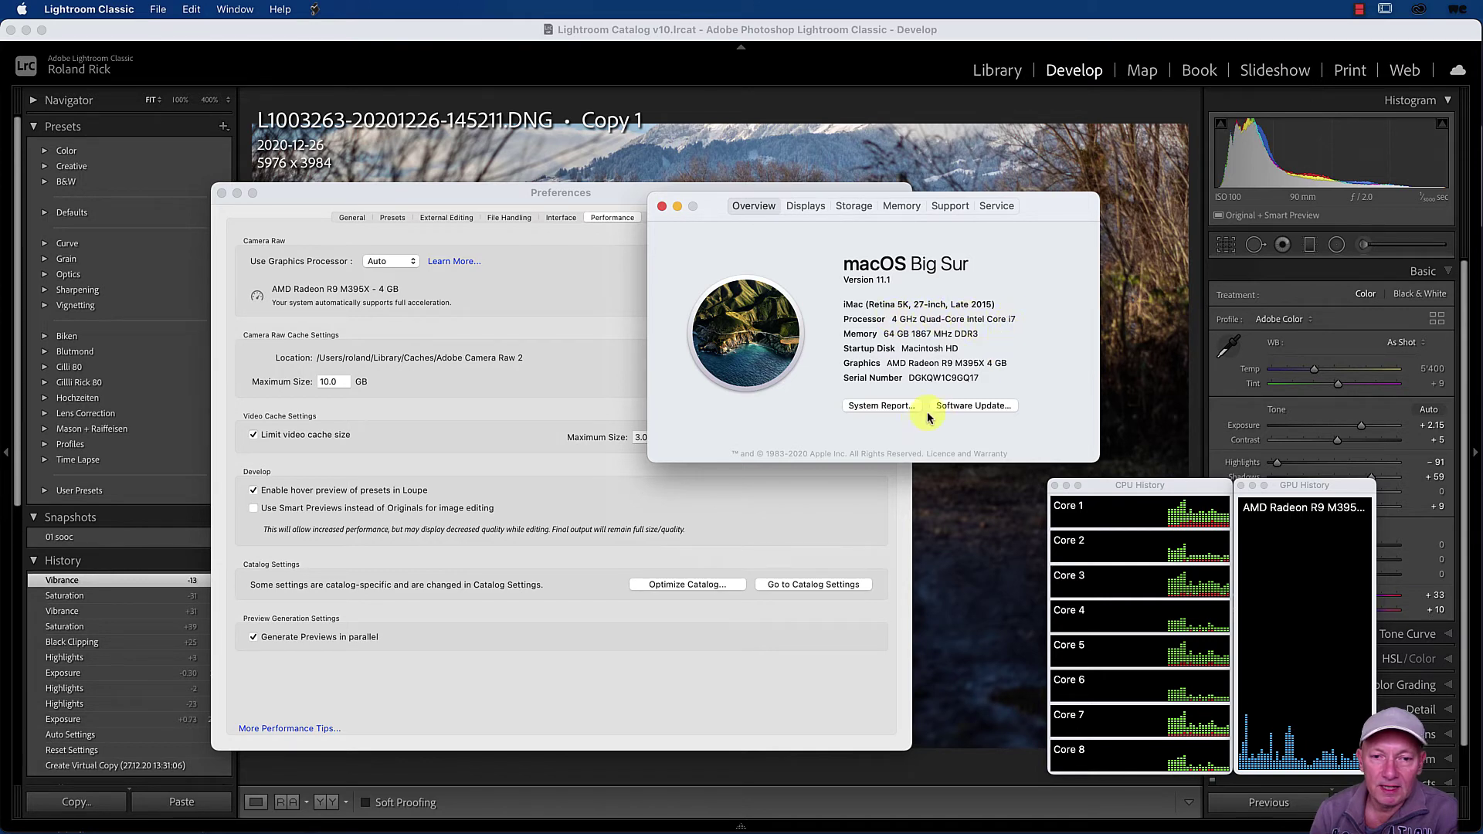
pyautogui.moveTo(889, 364); pyautogui.dragTo(1014, 374)
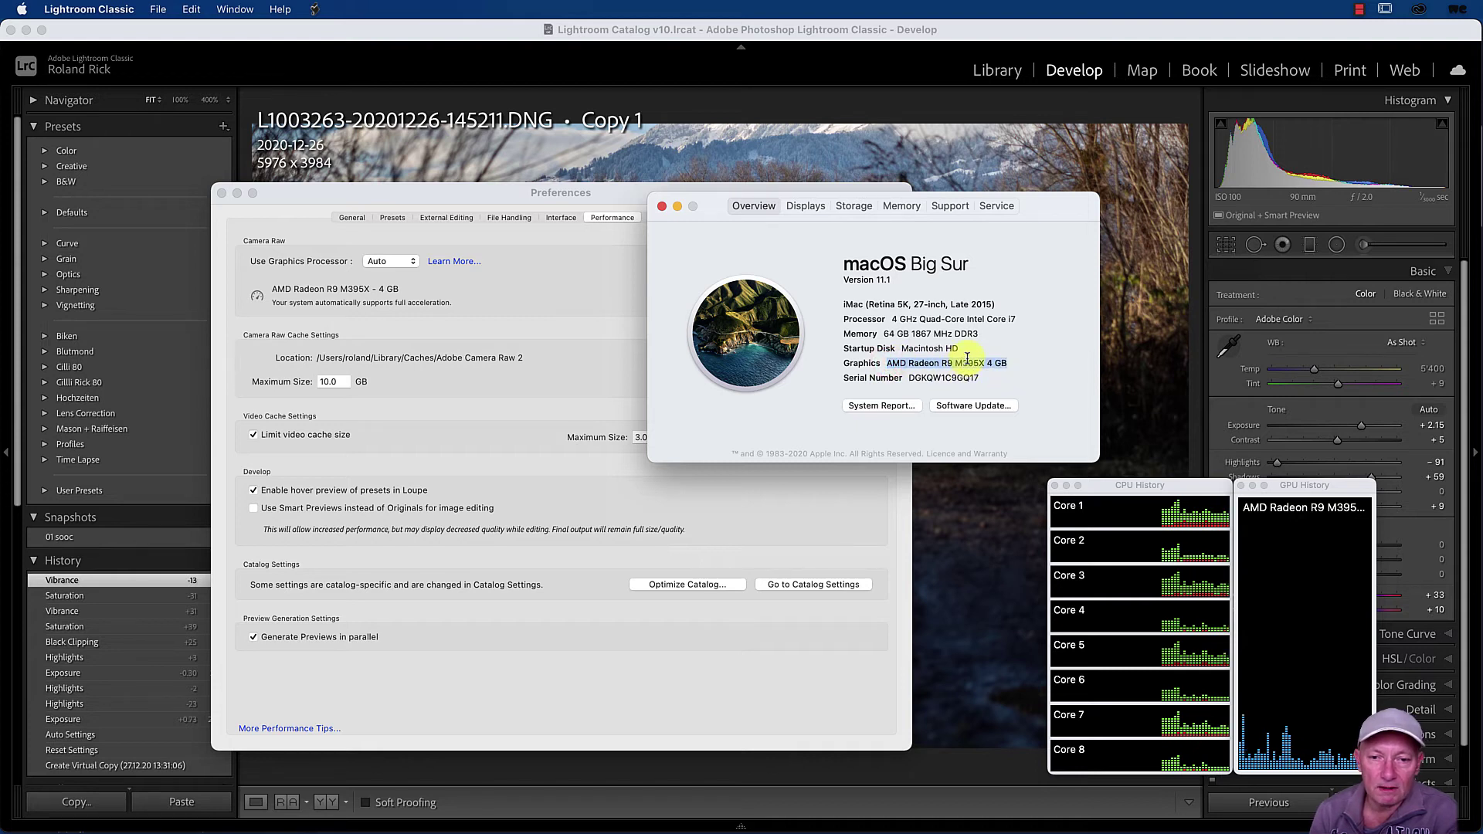
pyautogui.click(663, 207)
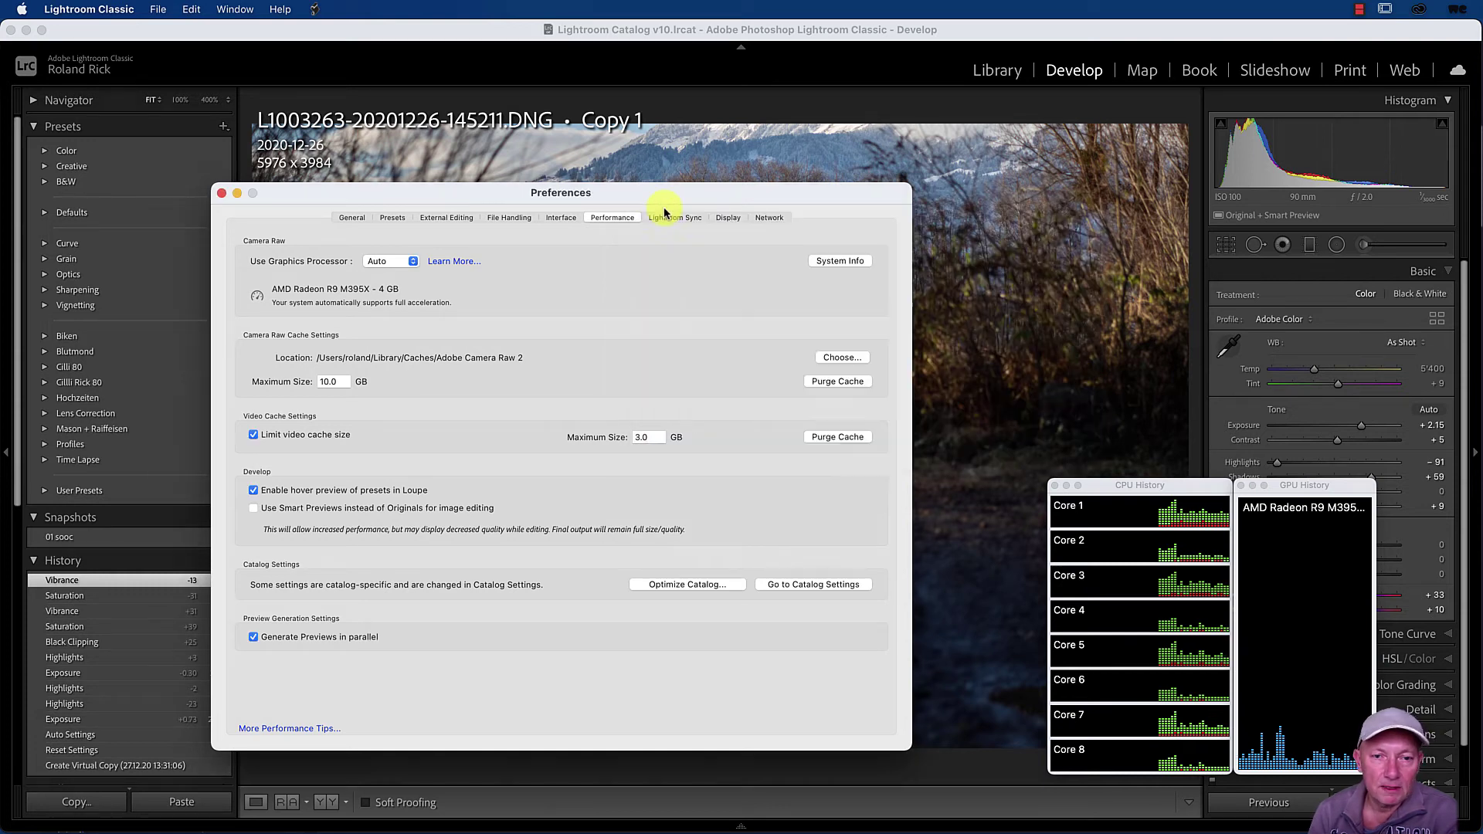
# Compare the Use Graphics Processor setting with the GPU History graph and close the Preferences
pyautogui.moveTo(792, 203); pyautogui.dragTo(848, 232)
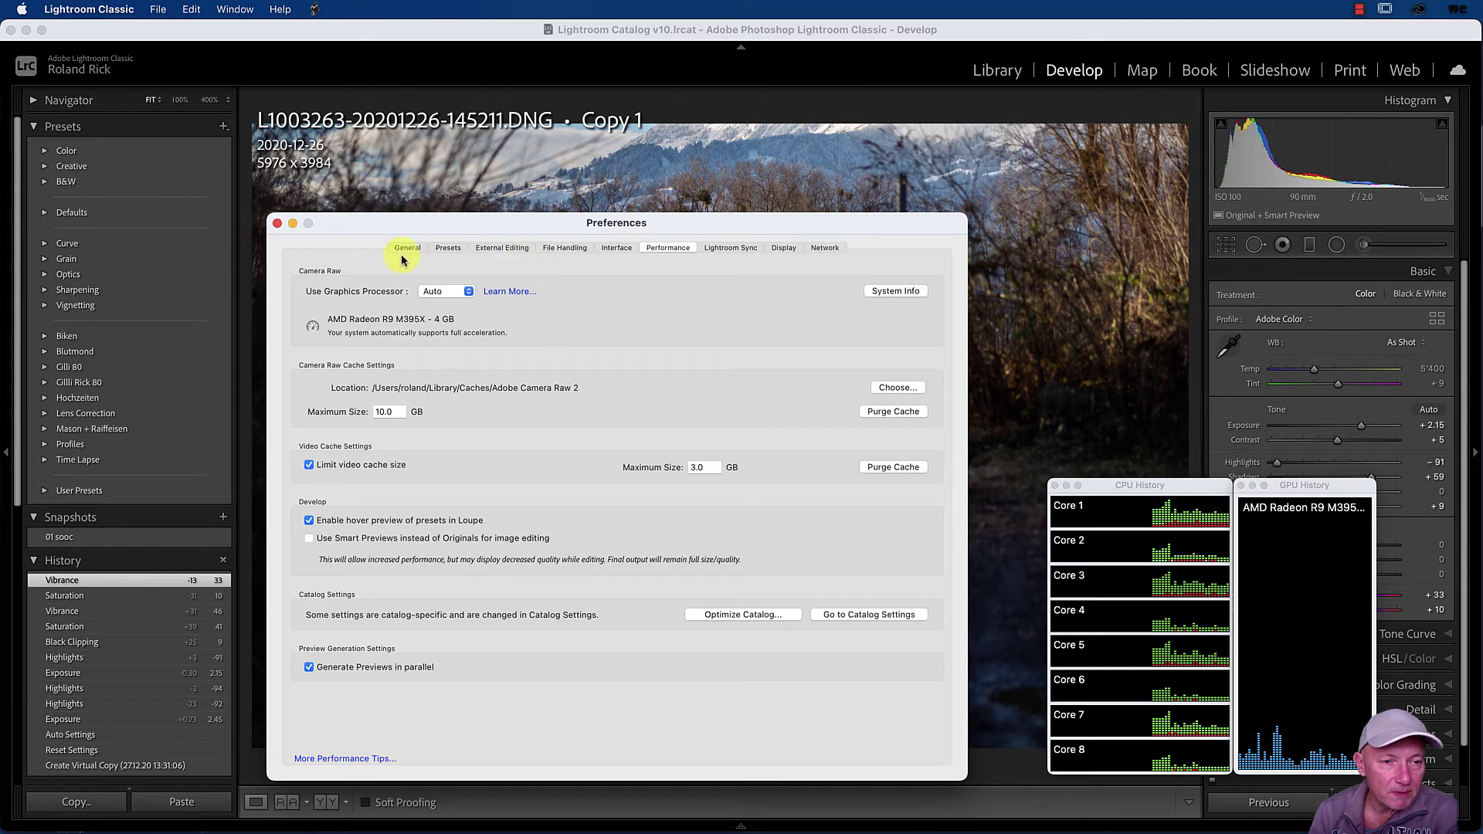
pyautogui.click(1281, 733)
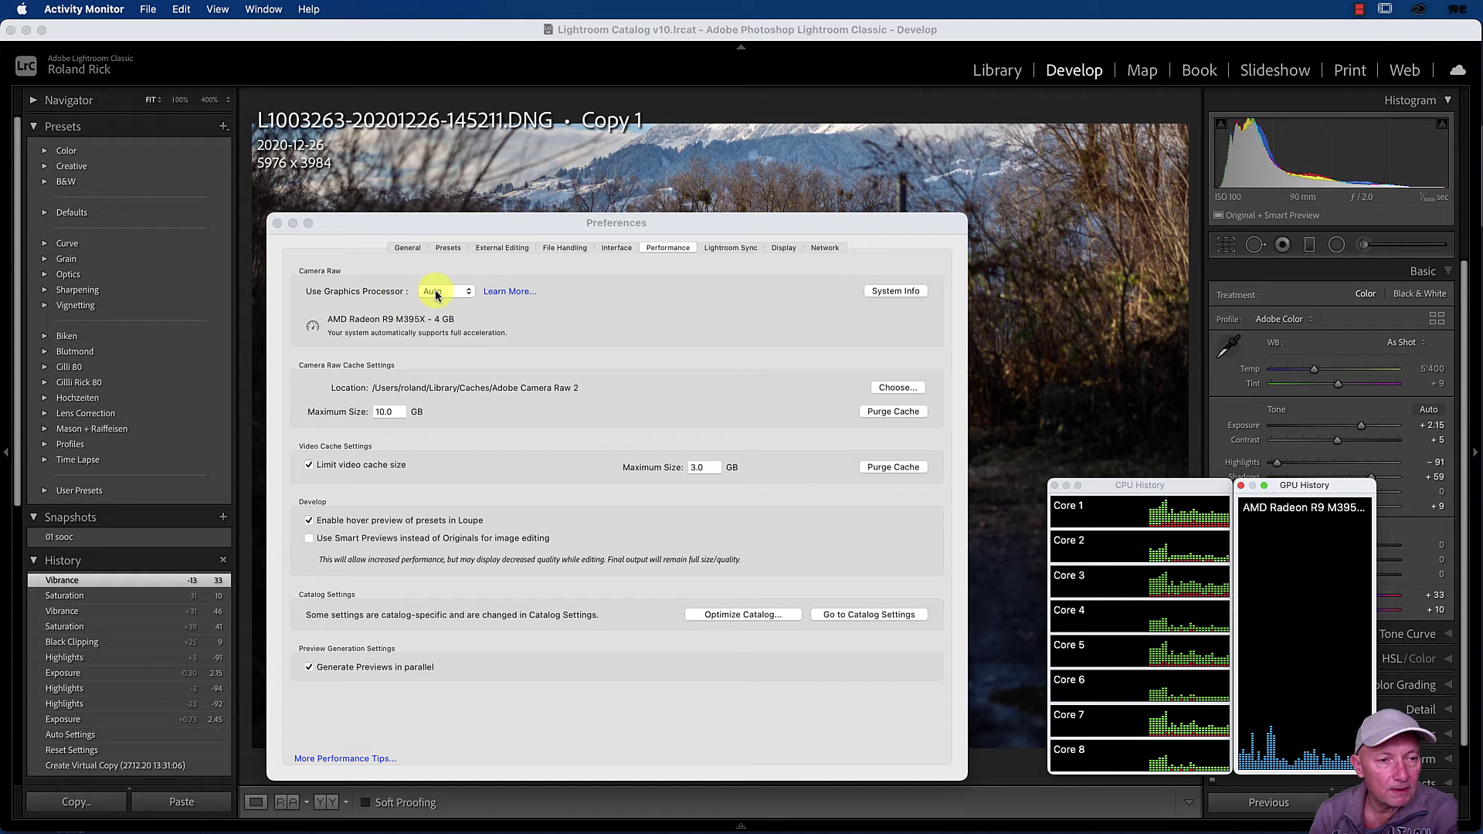
pyautogui.click(278, 224)
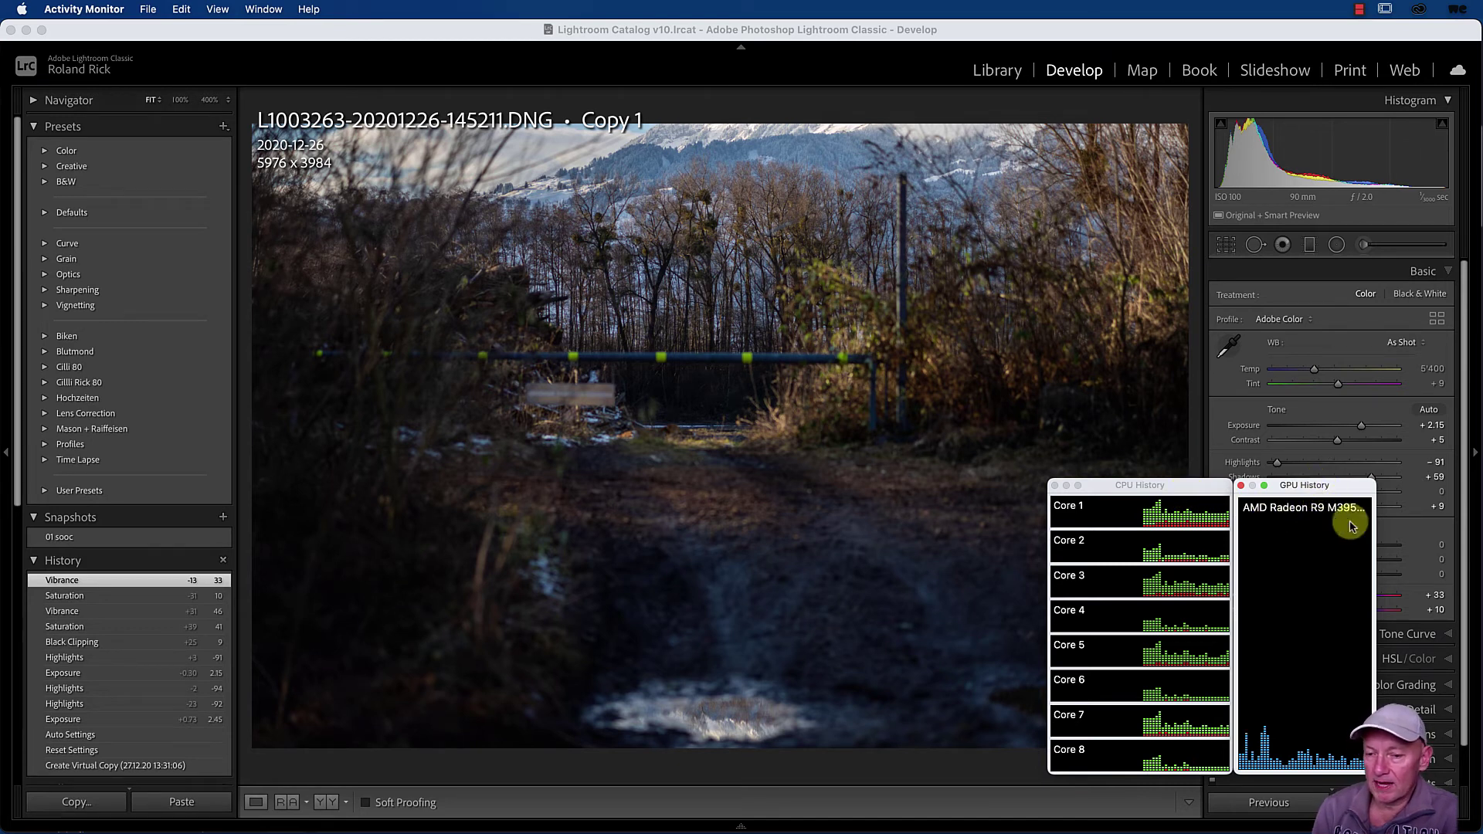
# Widen the GPU History window to read the graphics card name and close both history windows
pyautogui.moveTo(1376, 596); pyautogui.dragTo(1405, 595)
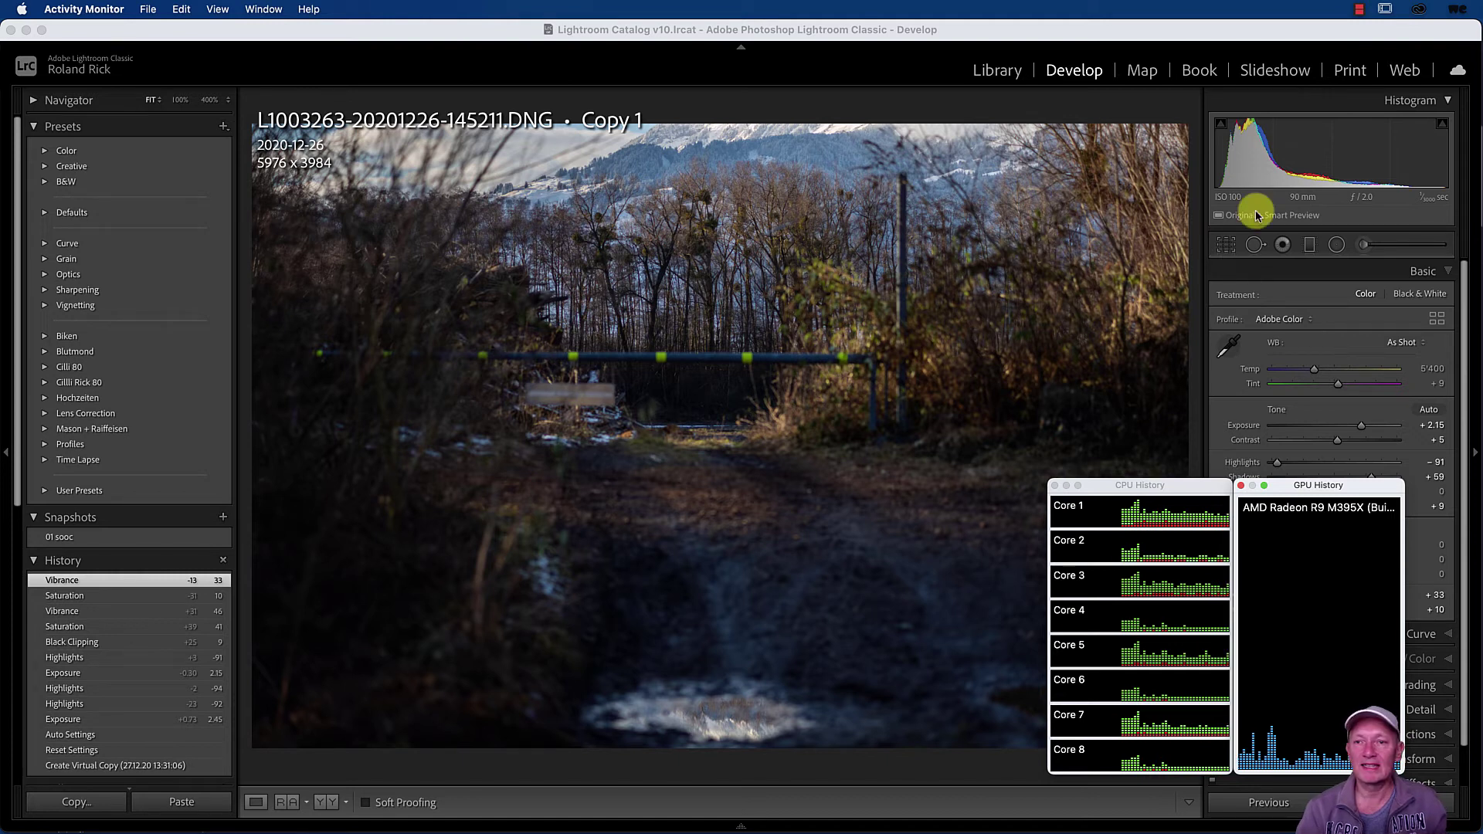
pyautogui.moveTo(1052, 488); pyautogui.dragTo(1008, 492)
pyautogui.click(1008, 490)
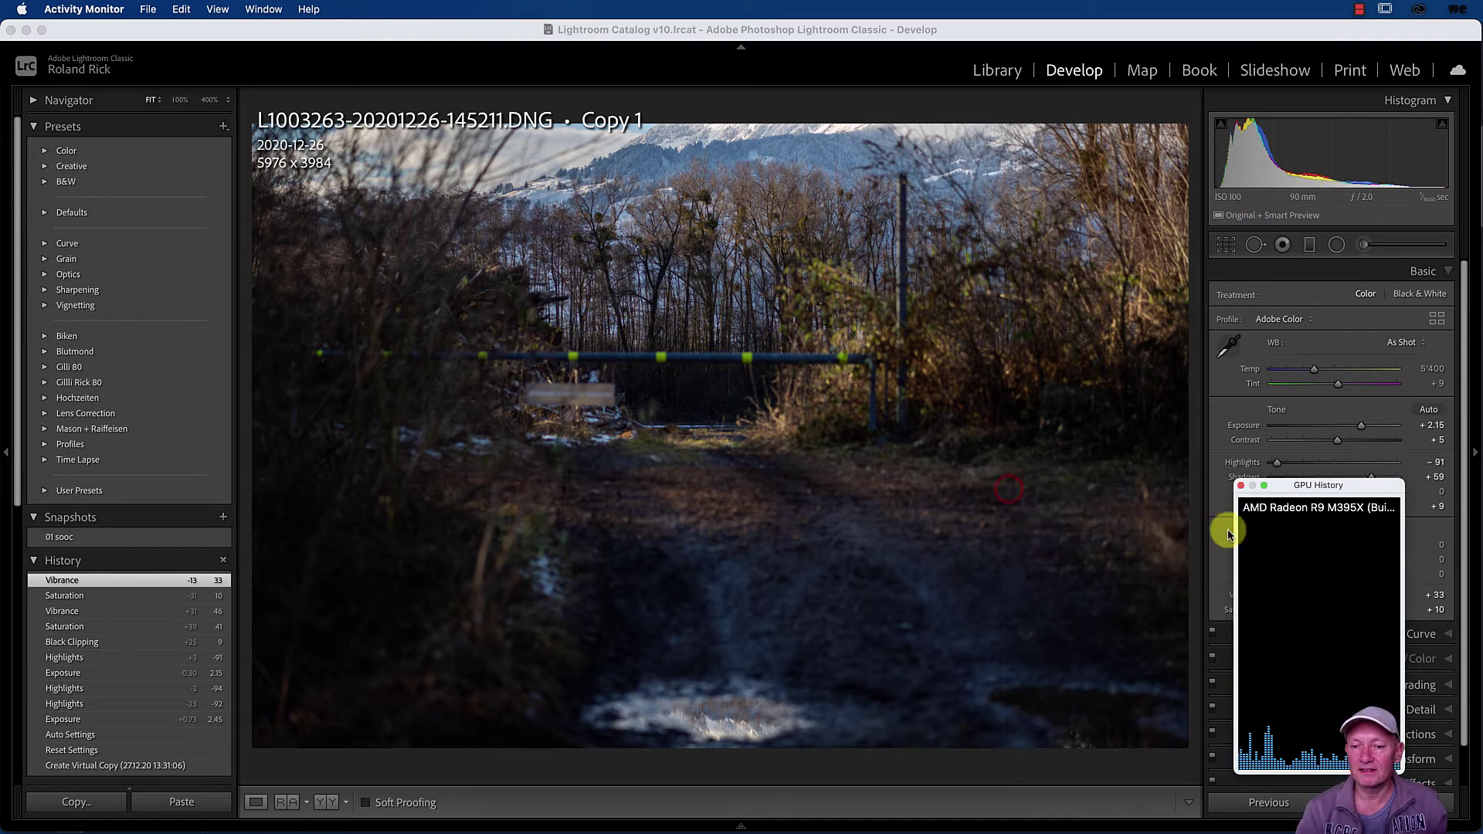
pyautogui.click(1240, 486)
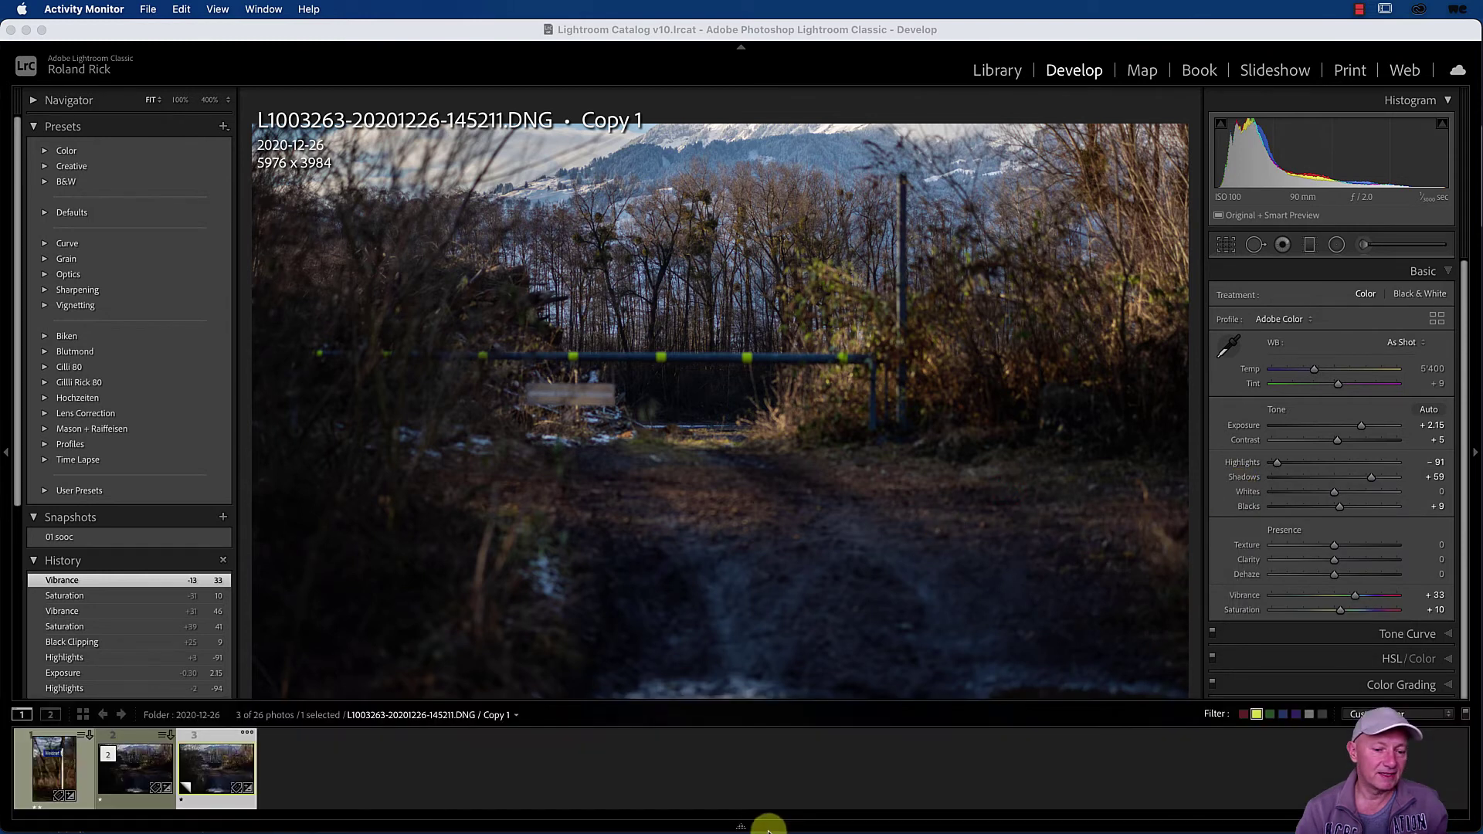
# Switch to Capture One and examine the Color Editor's Advanced and Skin Tone modes, returning to Basic
pyautogui.press('super+Tab')
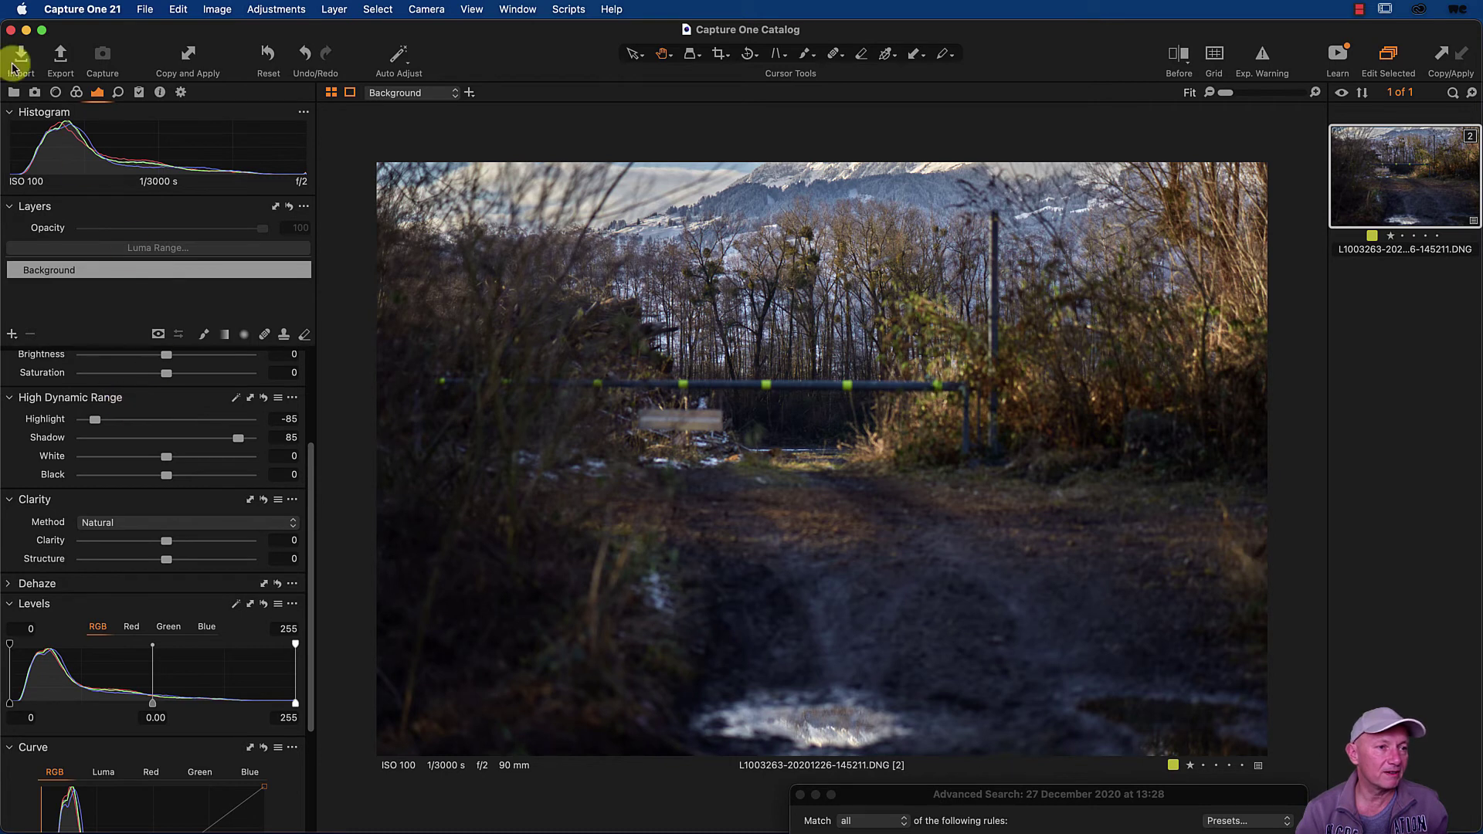
pyautogui.click(78, 93)
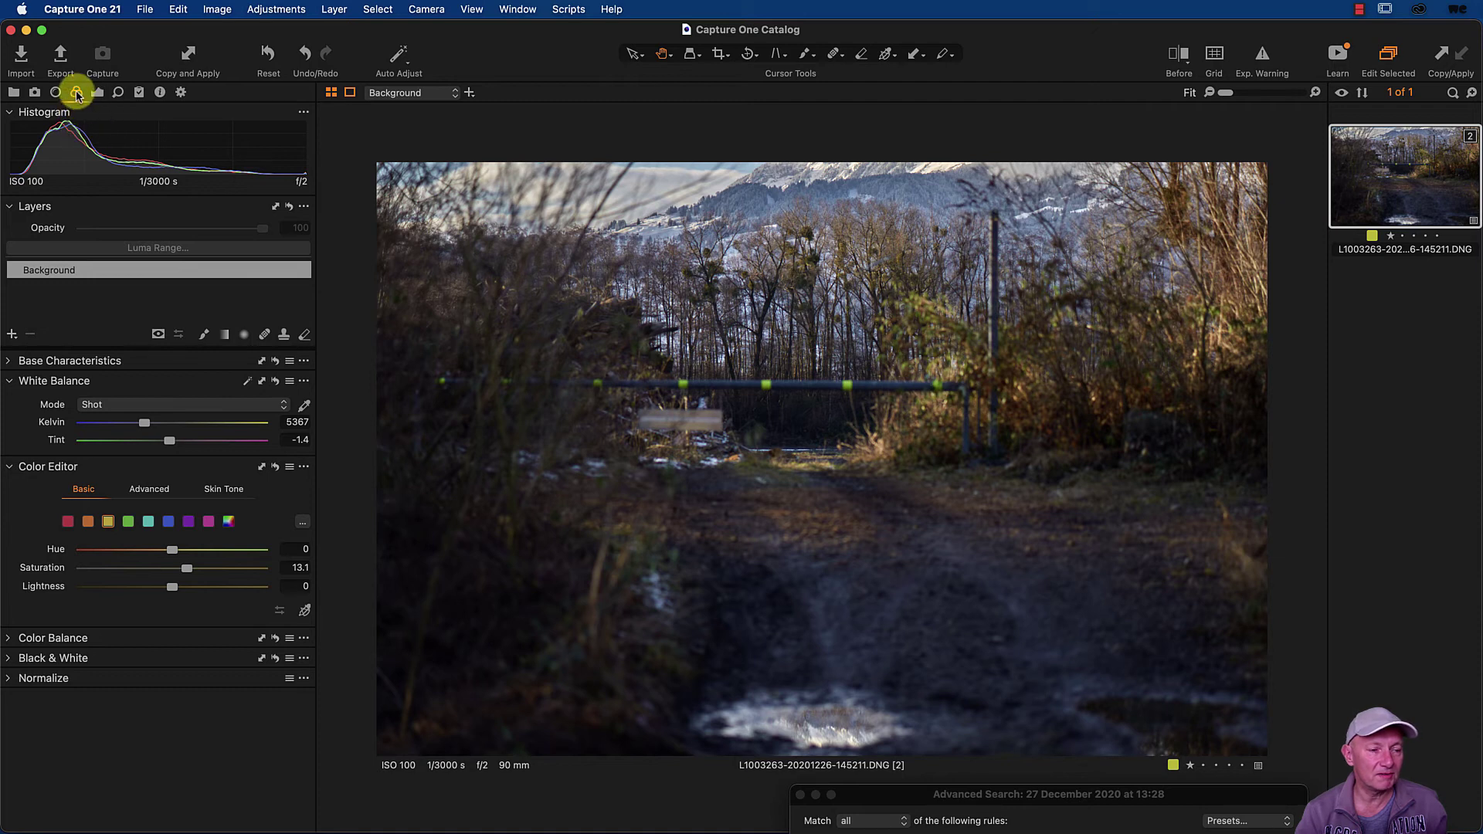
pyautogui.click(151, 489)
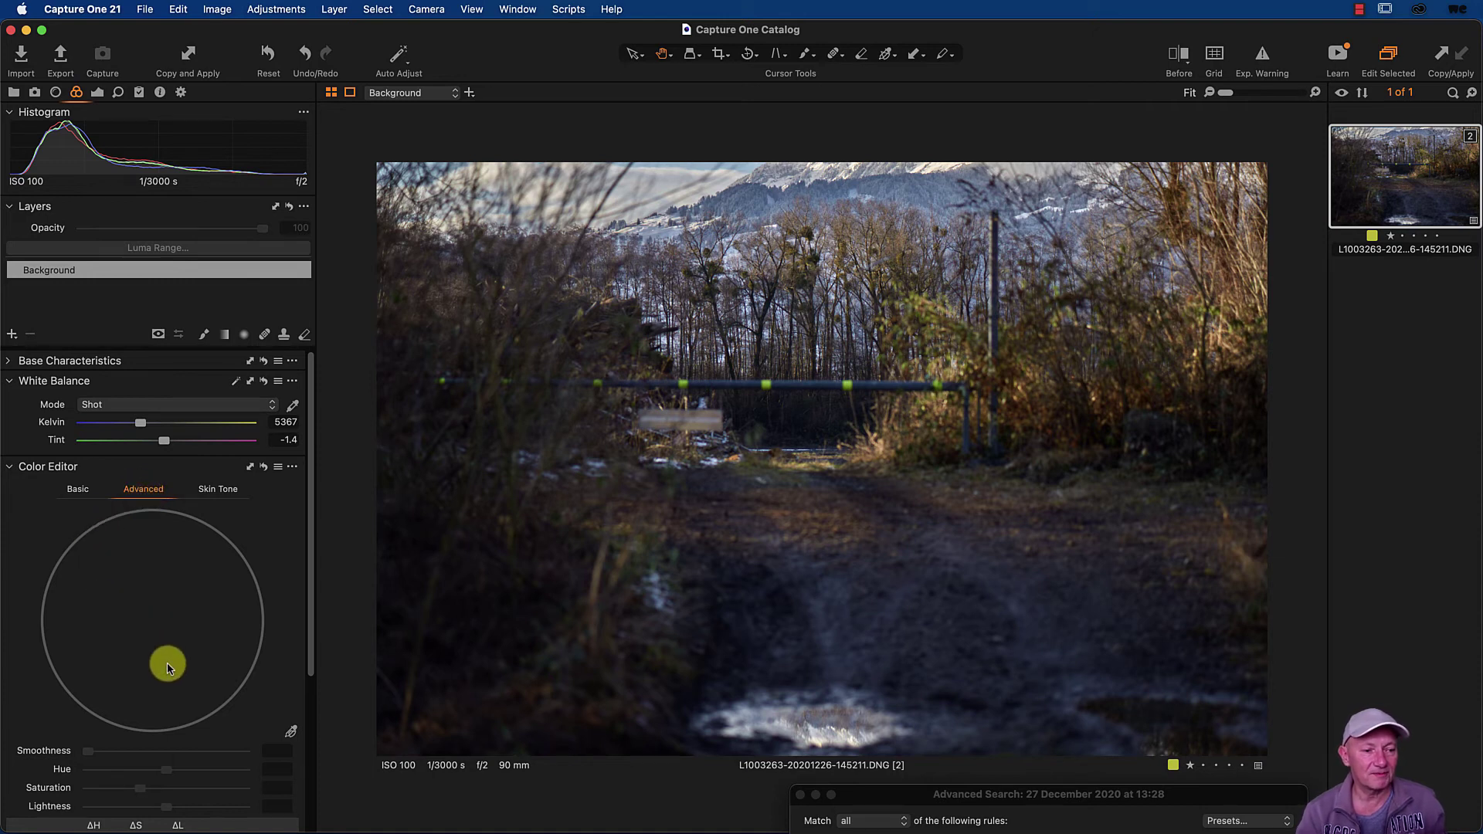
pyautogui.click(212, 490)
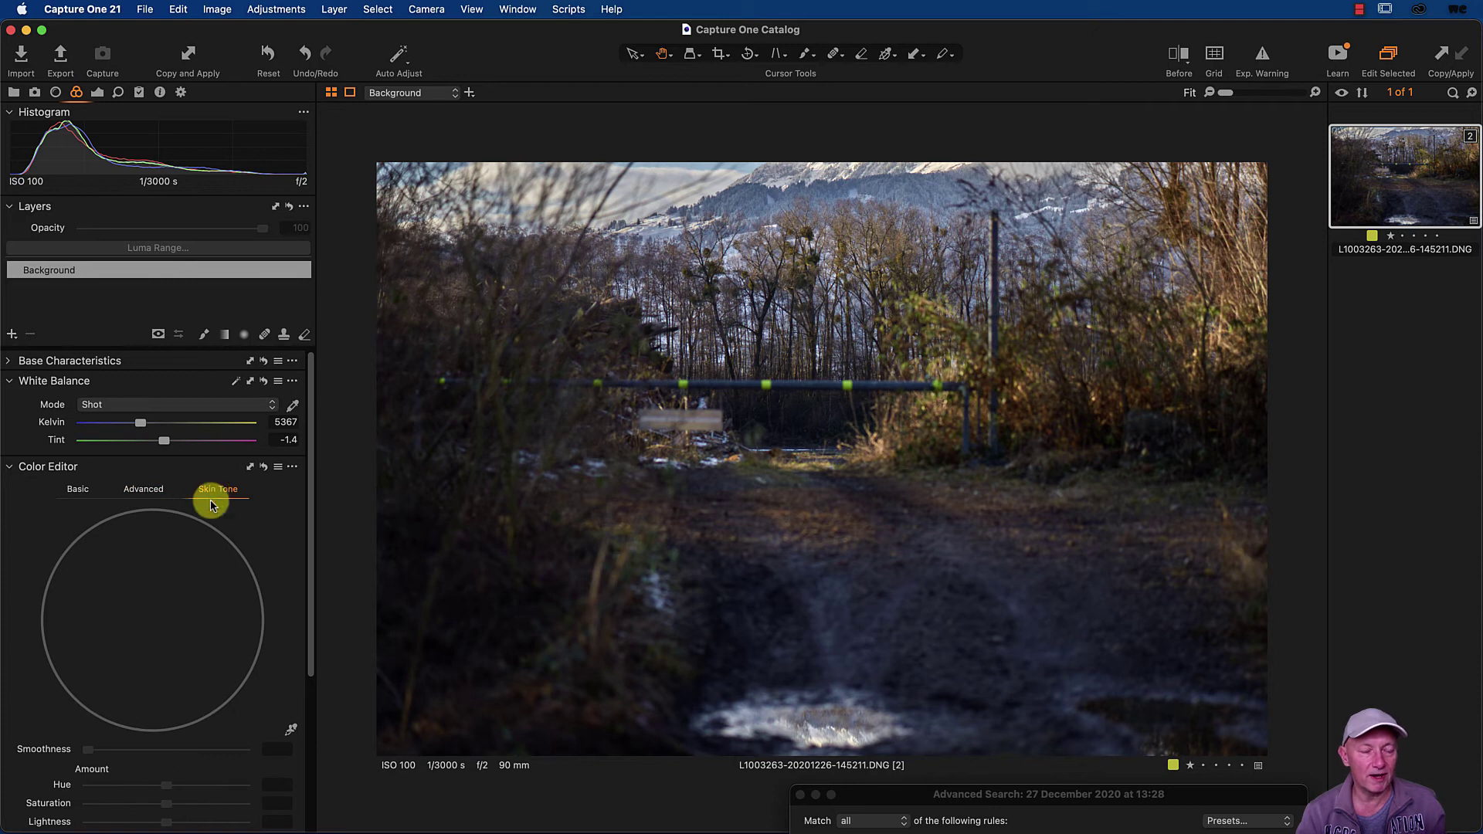
pyautogui.click(135, 491)
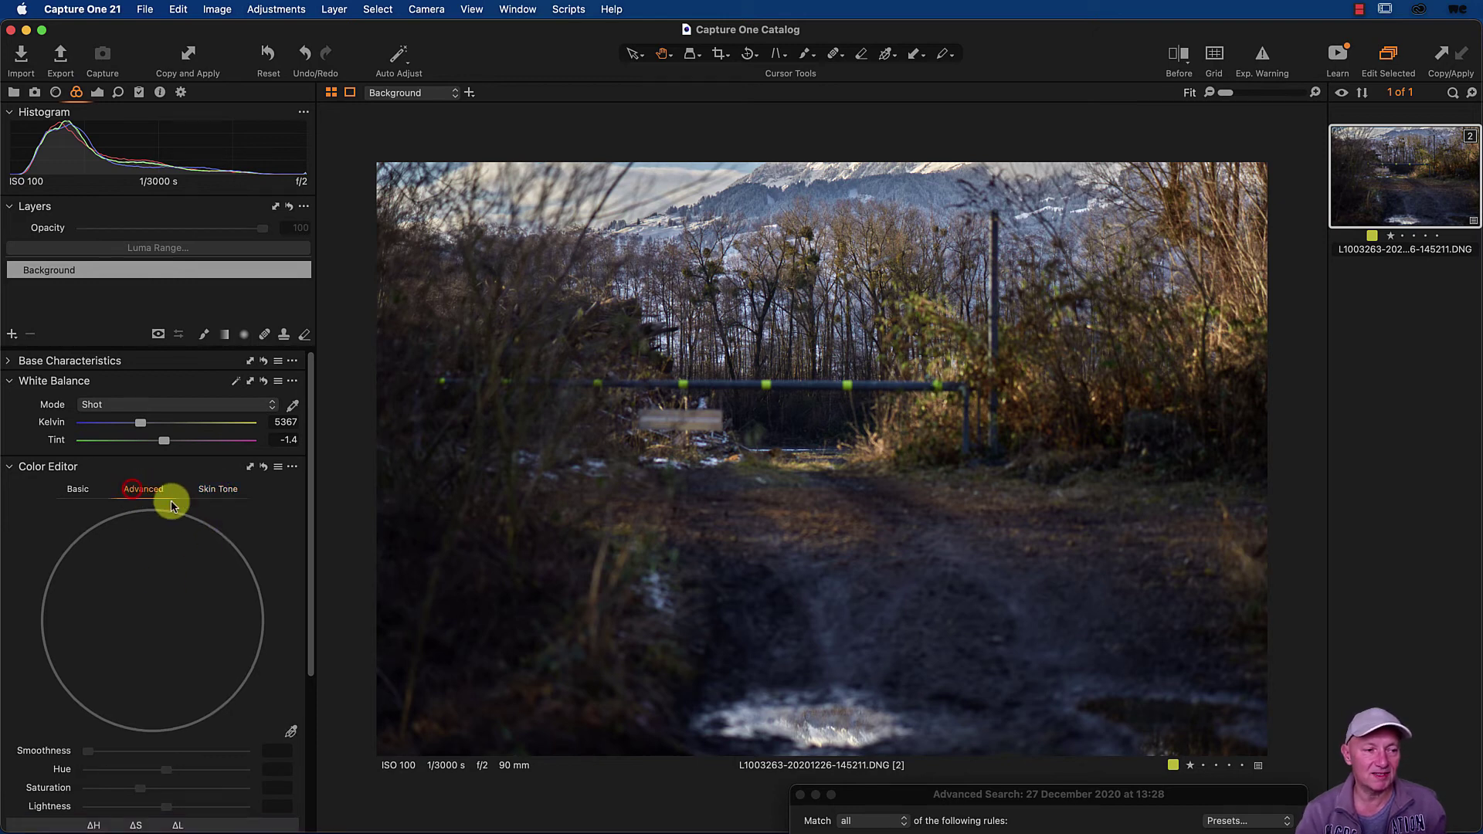
pyautogui.click(77, 490)
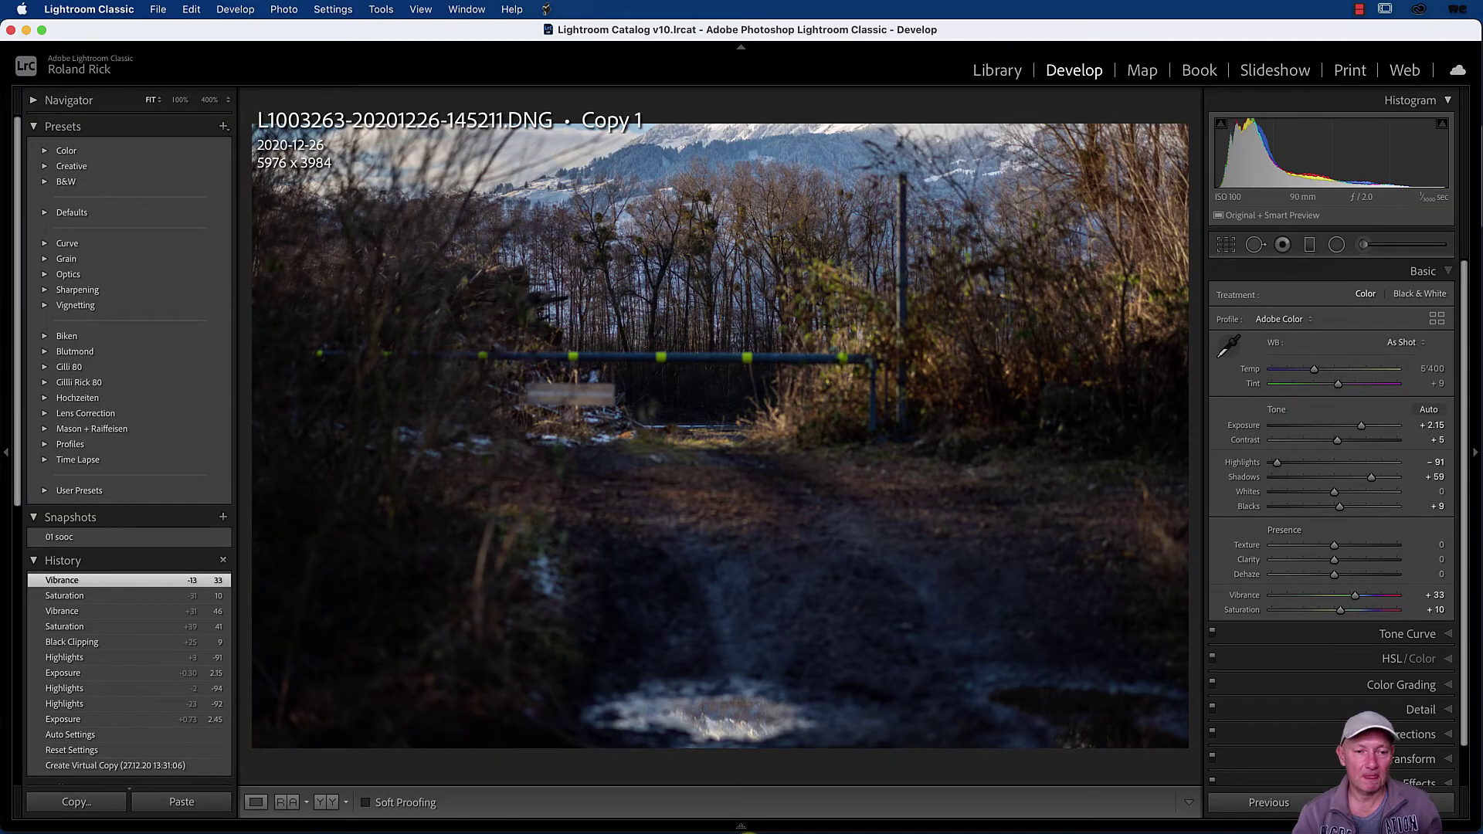
# In Lightroom Classic, show the filmstrip and display the folder in the Library without the yellow label filter
pyautogui.click(742, 825)
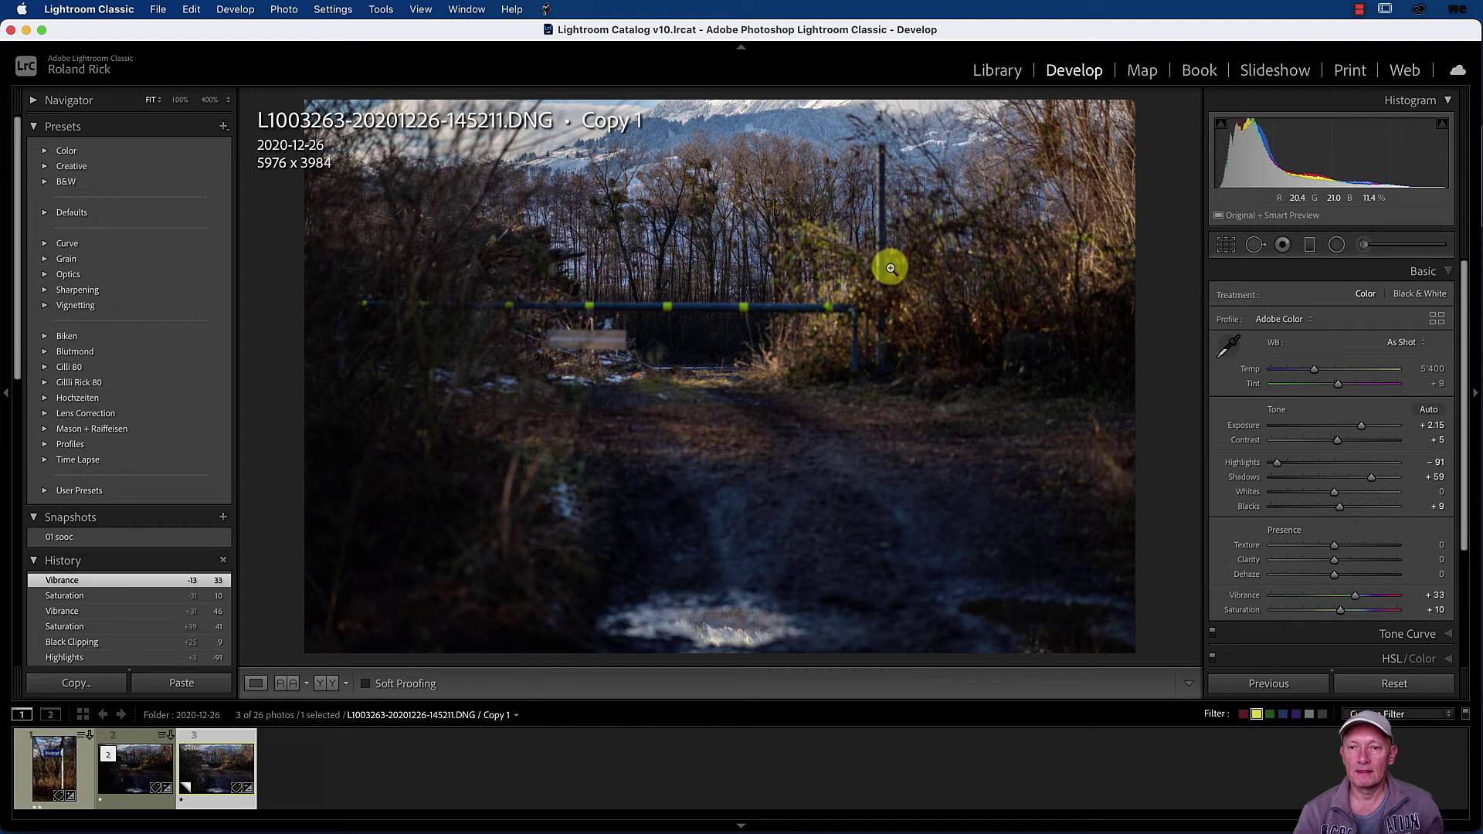
pyautogui.click(995, 71)
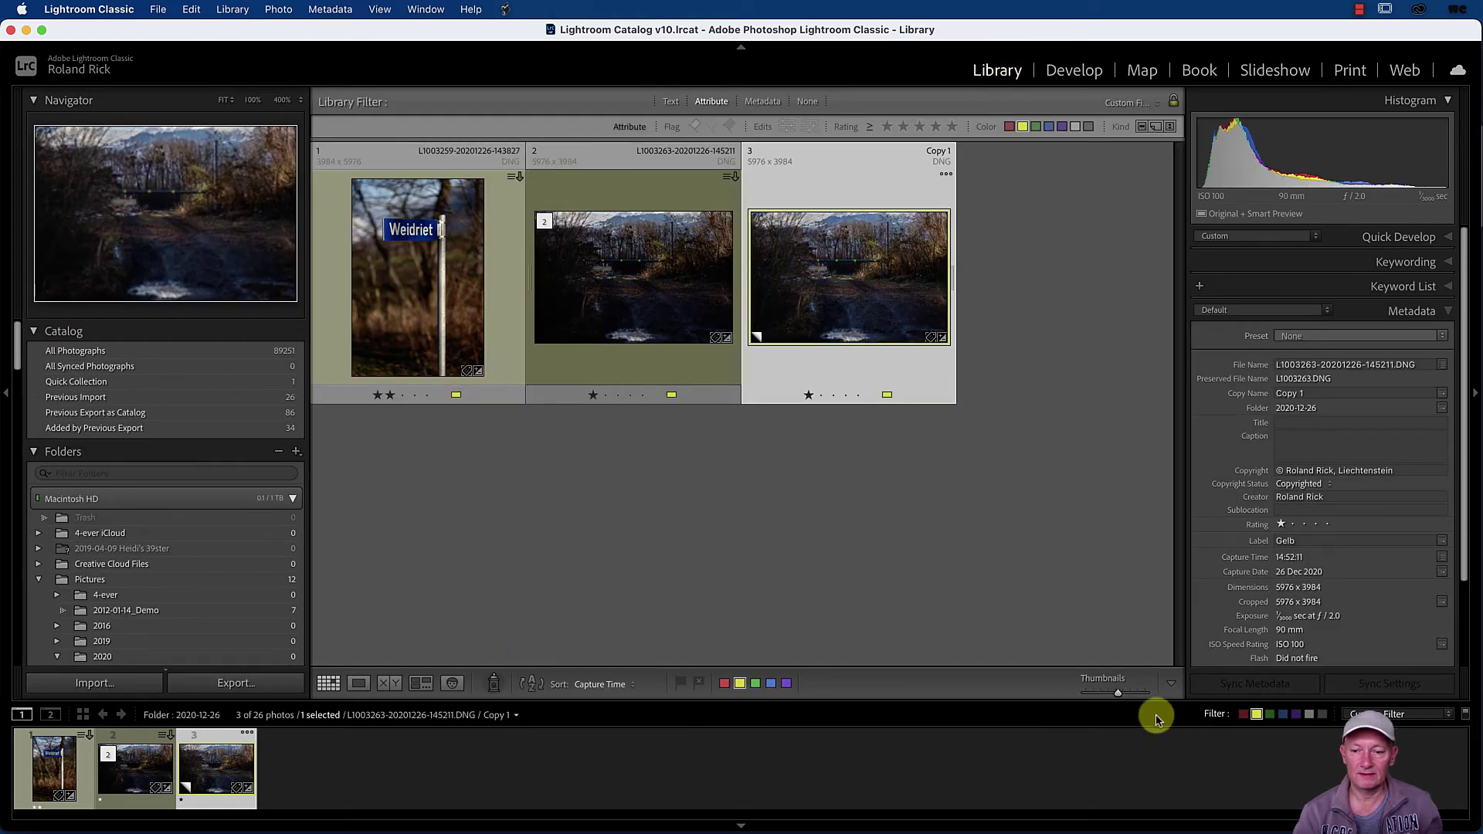
pyautogui.click(1256, 715)
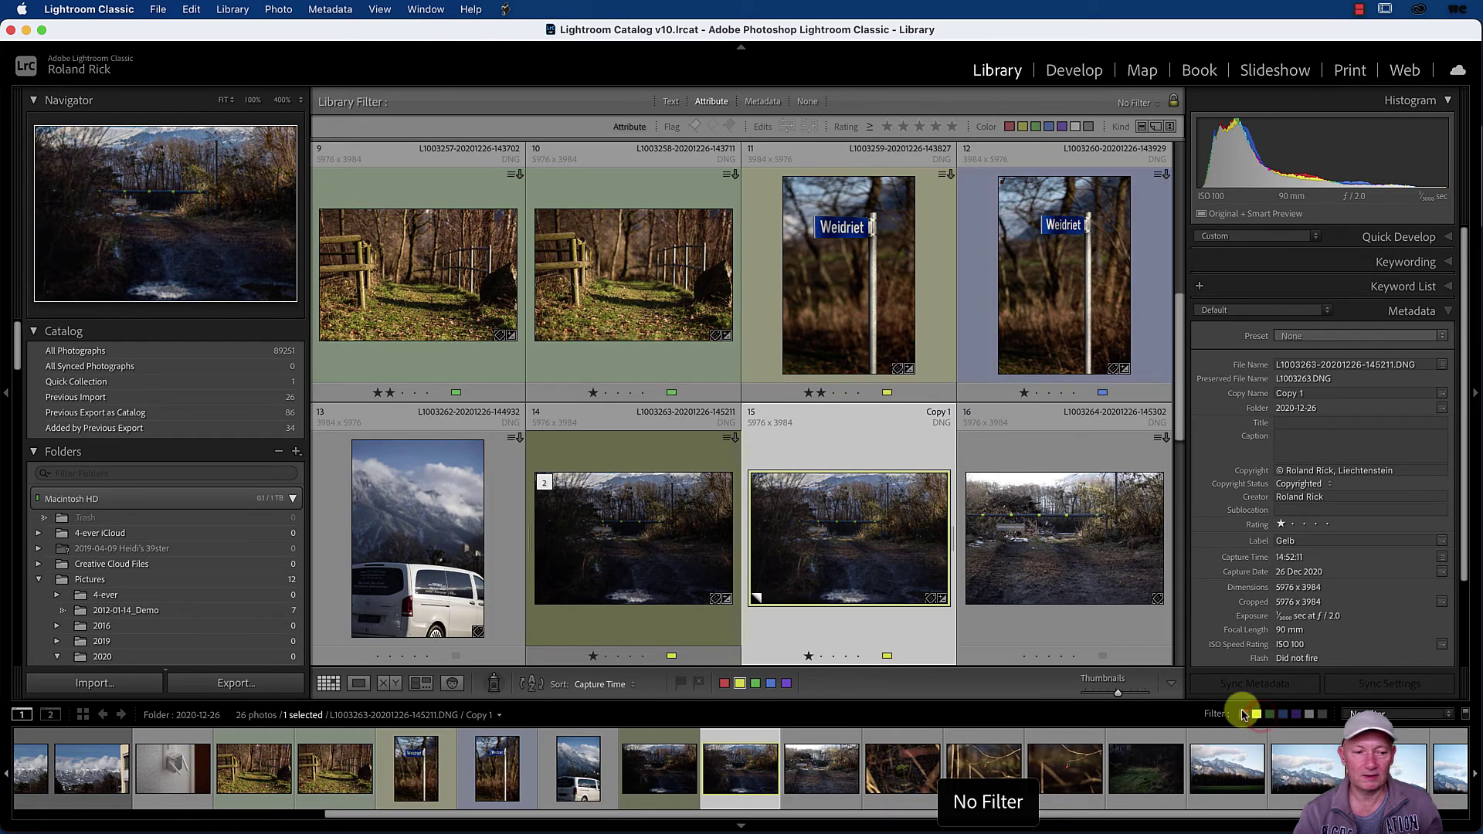
# Select the four overlapping mountain photos, L1003252 to L1003255, beside the existing panorama
pyautogui.moveTo(532, 814); pyautogui.dragTo(208, 815)
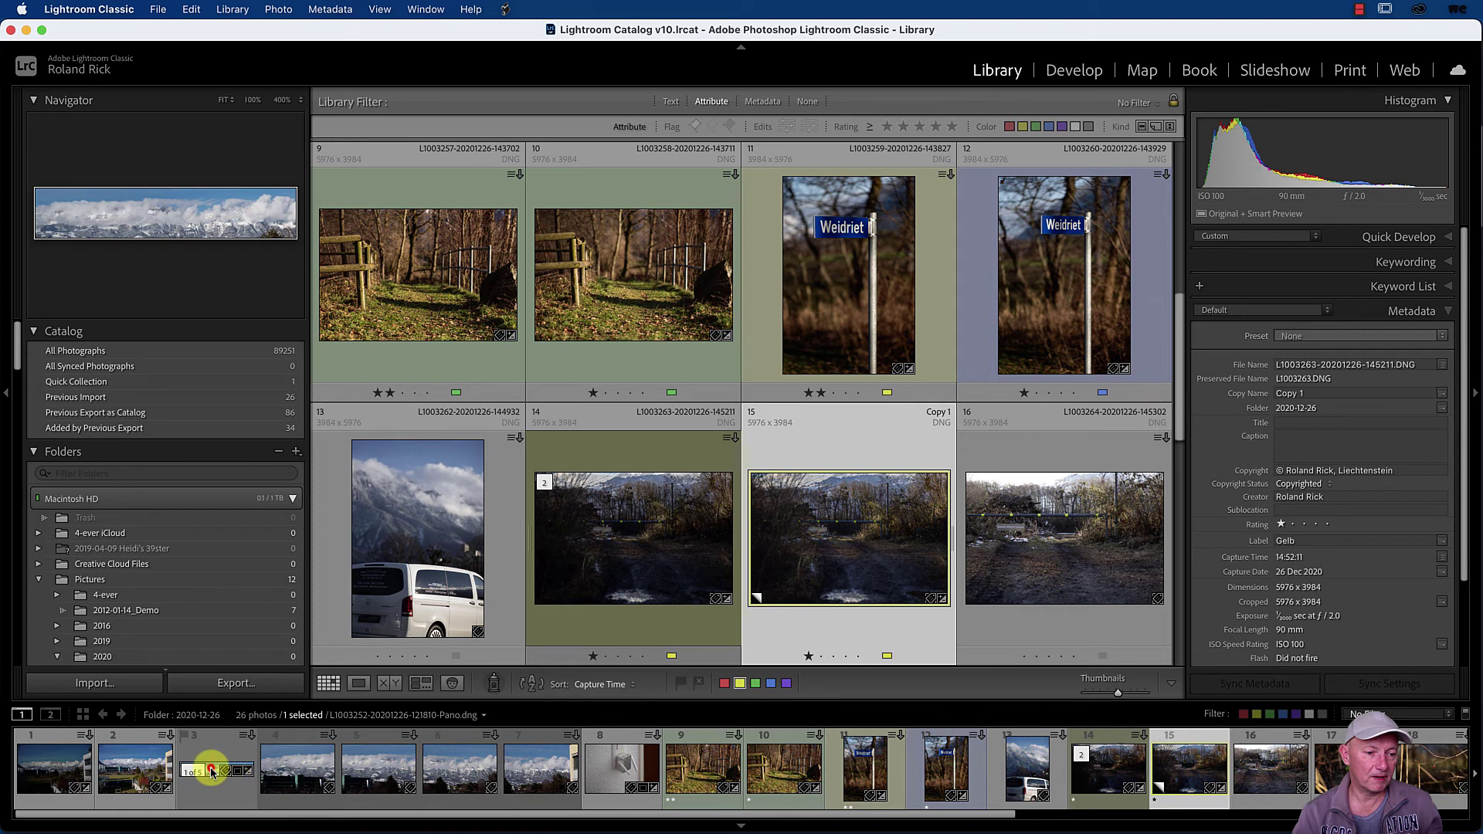
pyautogui.click(211, 773)
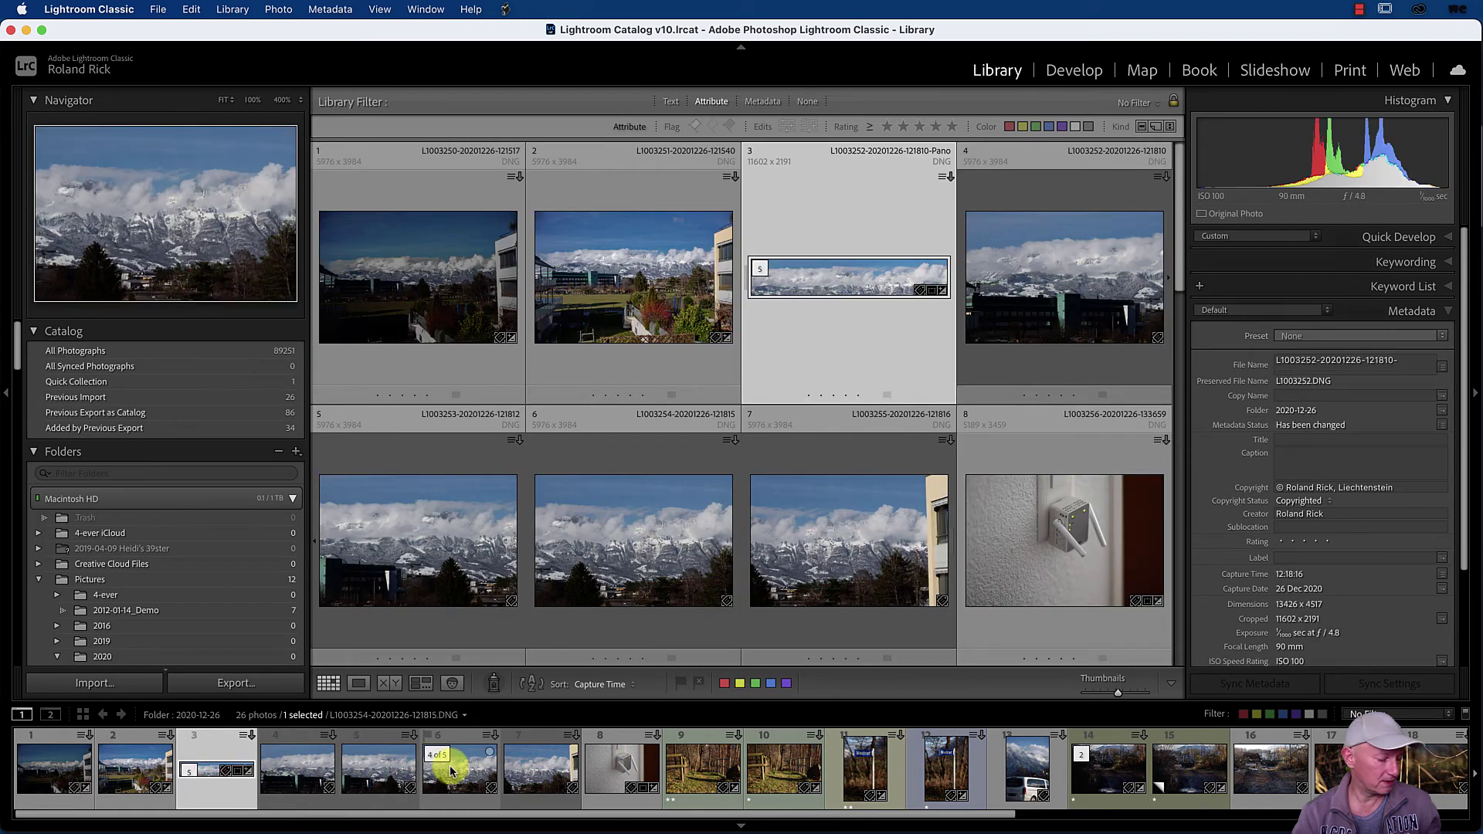
pyautogui.click(290, 767)
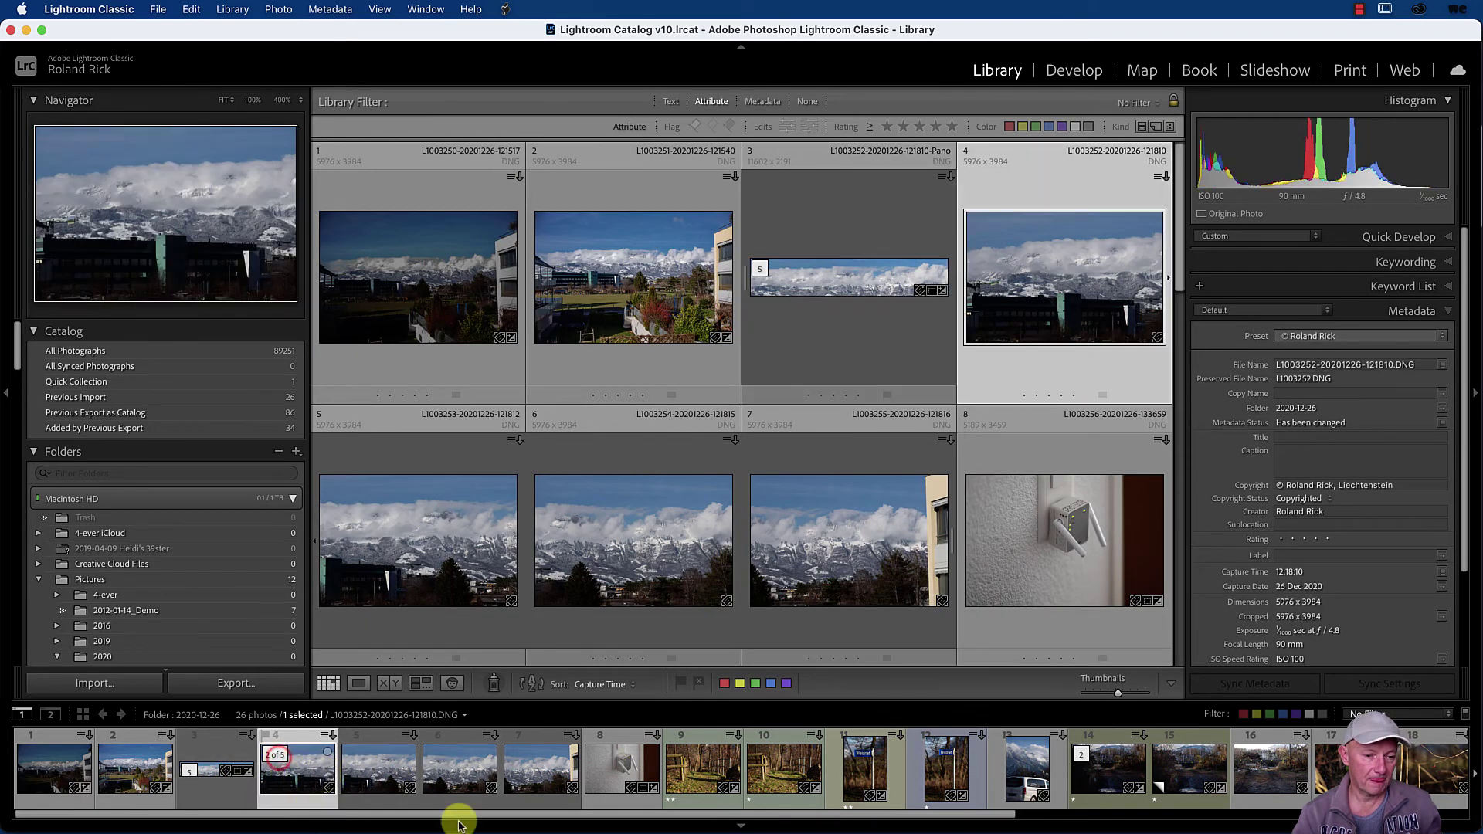
pyautogui.keyDown('shift'); pyautogui.click(554, 786); pyautogui.keyUp('shift')
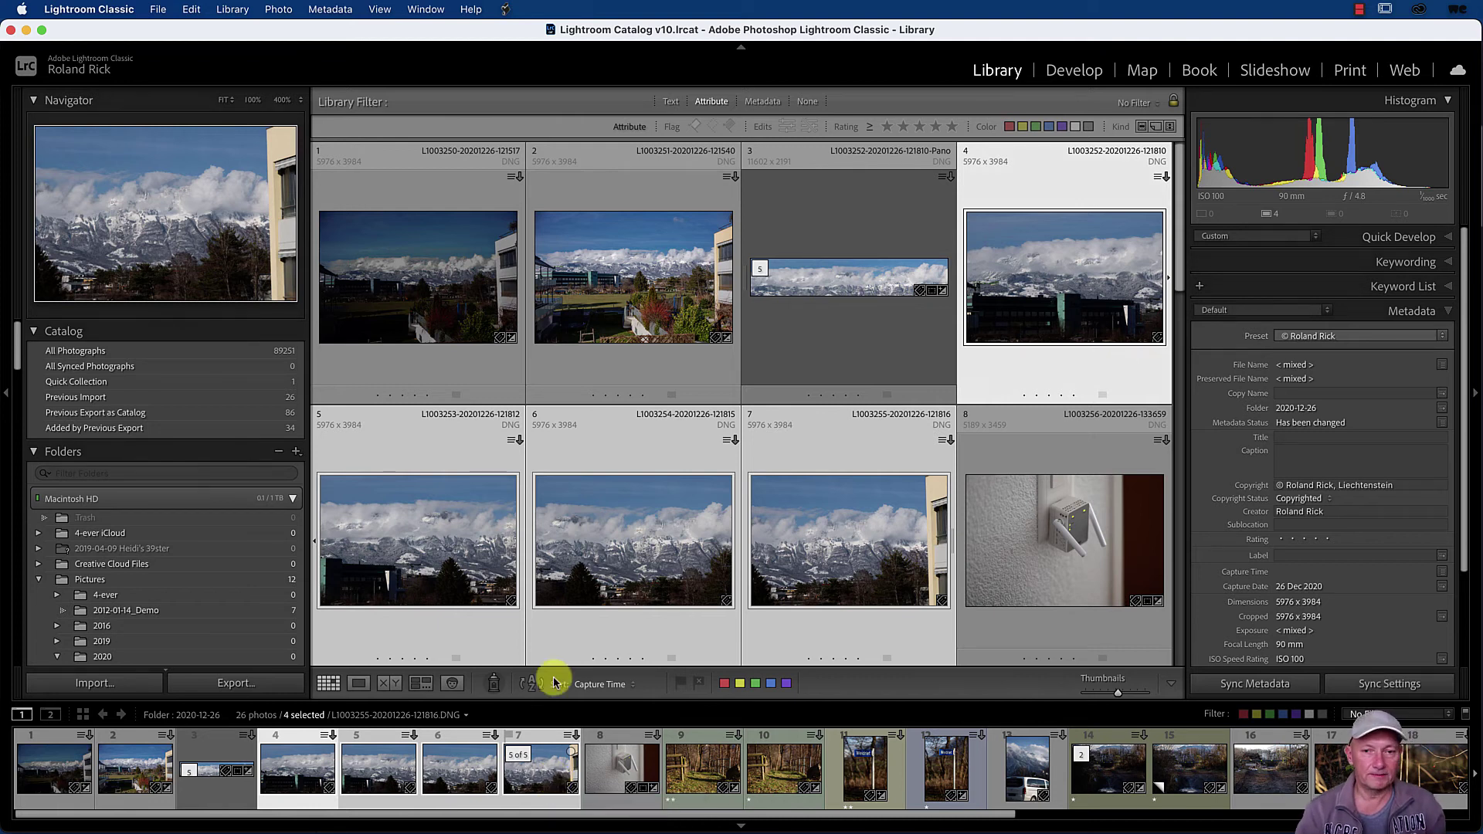
# Review the four selected mountain photos one by one in the enlarged Loupe view
pyautogui.doubleClick(1098, 249)
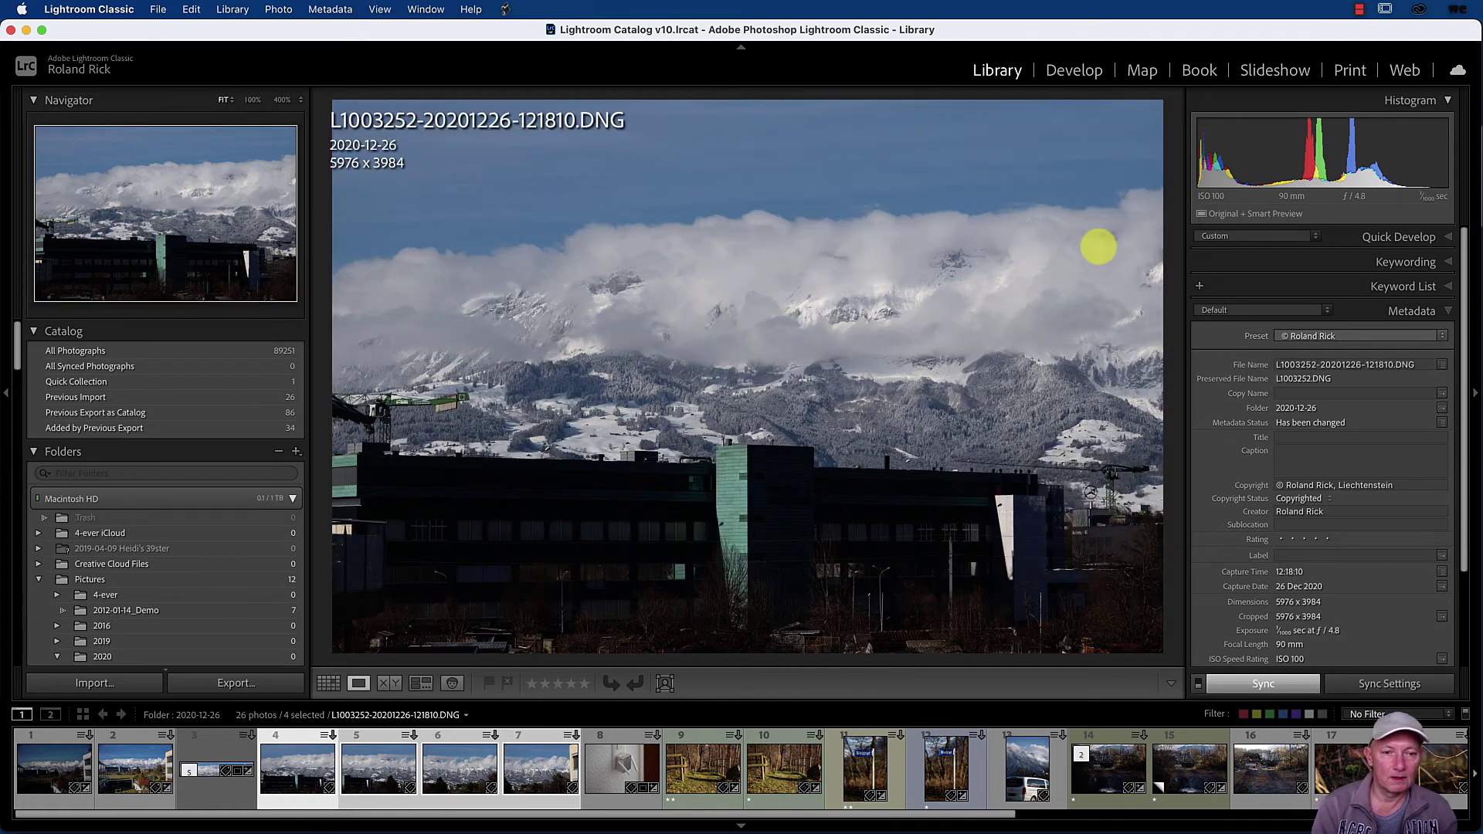
pyautogui.press('Right')
pyautogui.press('Right')
pyautogui.press('Right')
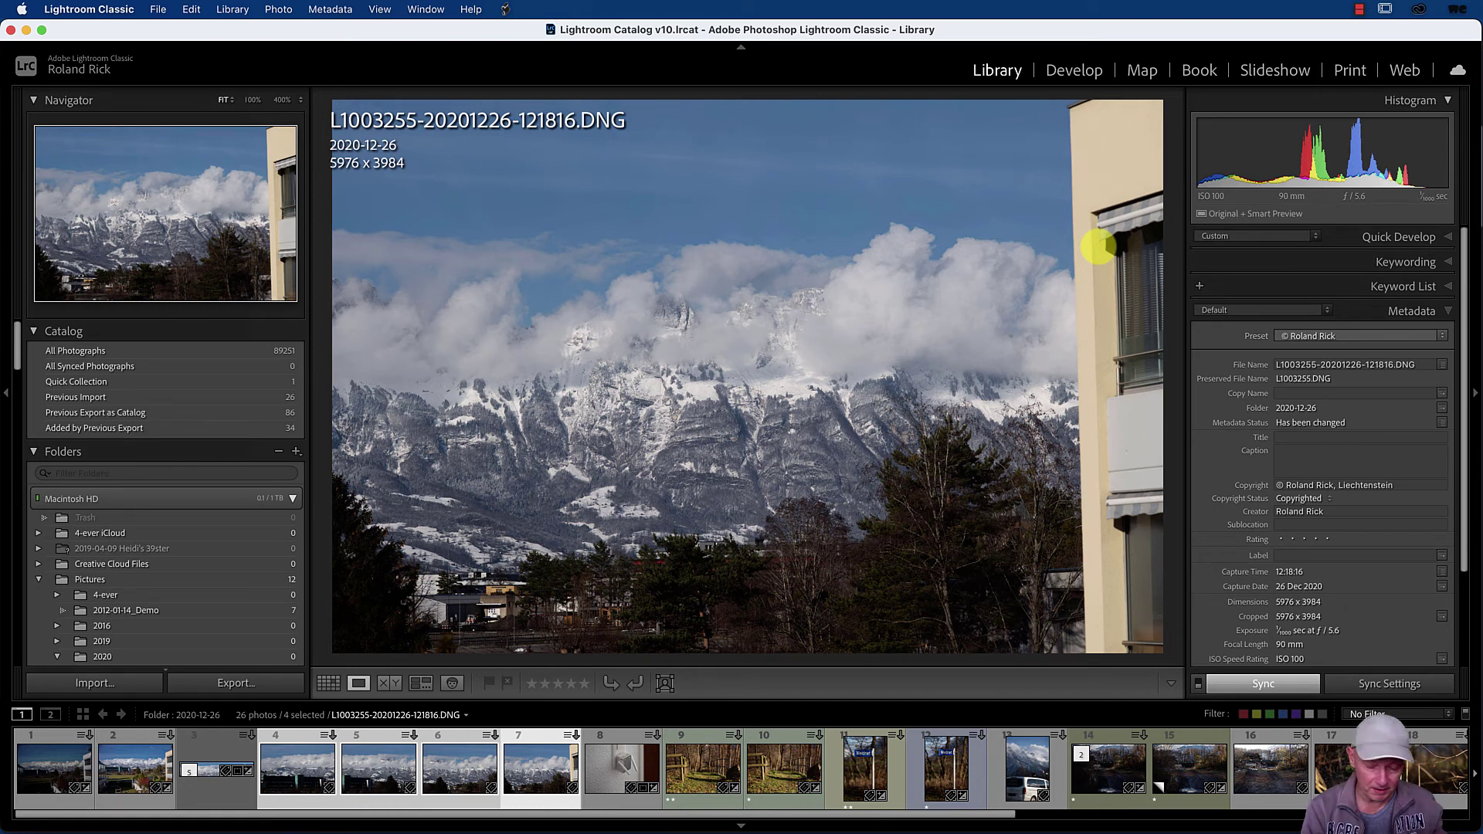
pyautogui.press('Left')
pyautogui.press('Left')
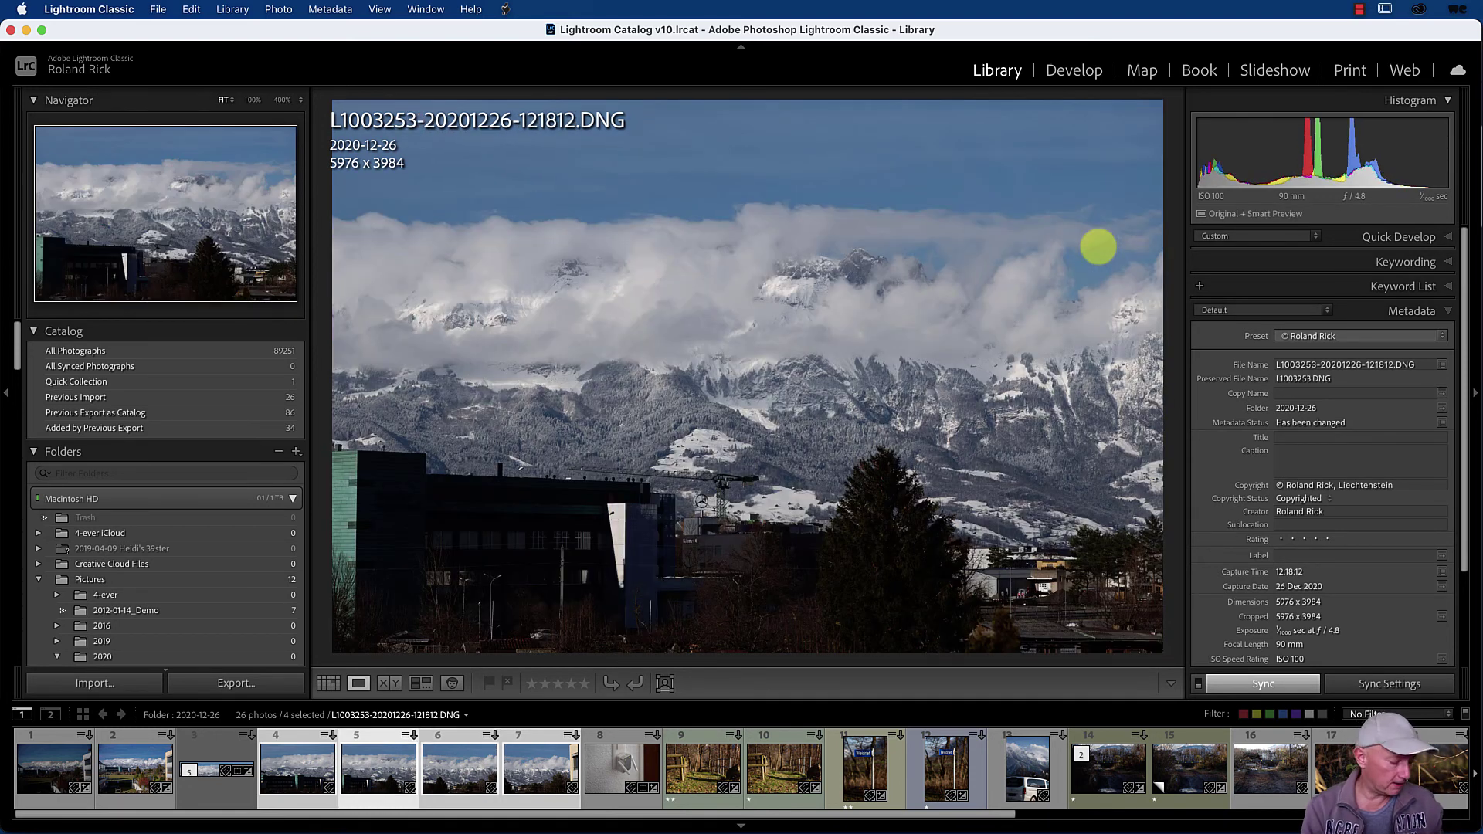
# Preview a panorama merge of the four selected photos with Perspective projection and cancel without merging
pyautogui.hotkey('ctrl', 'm')
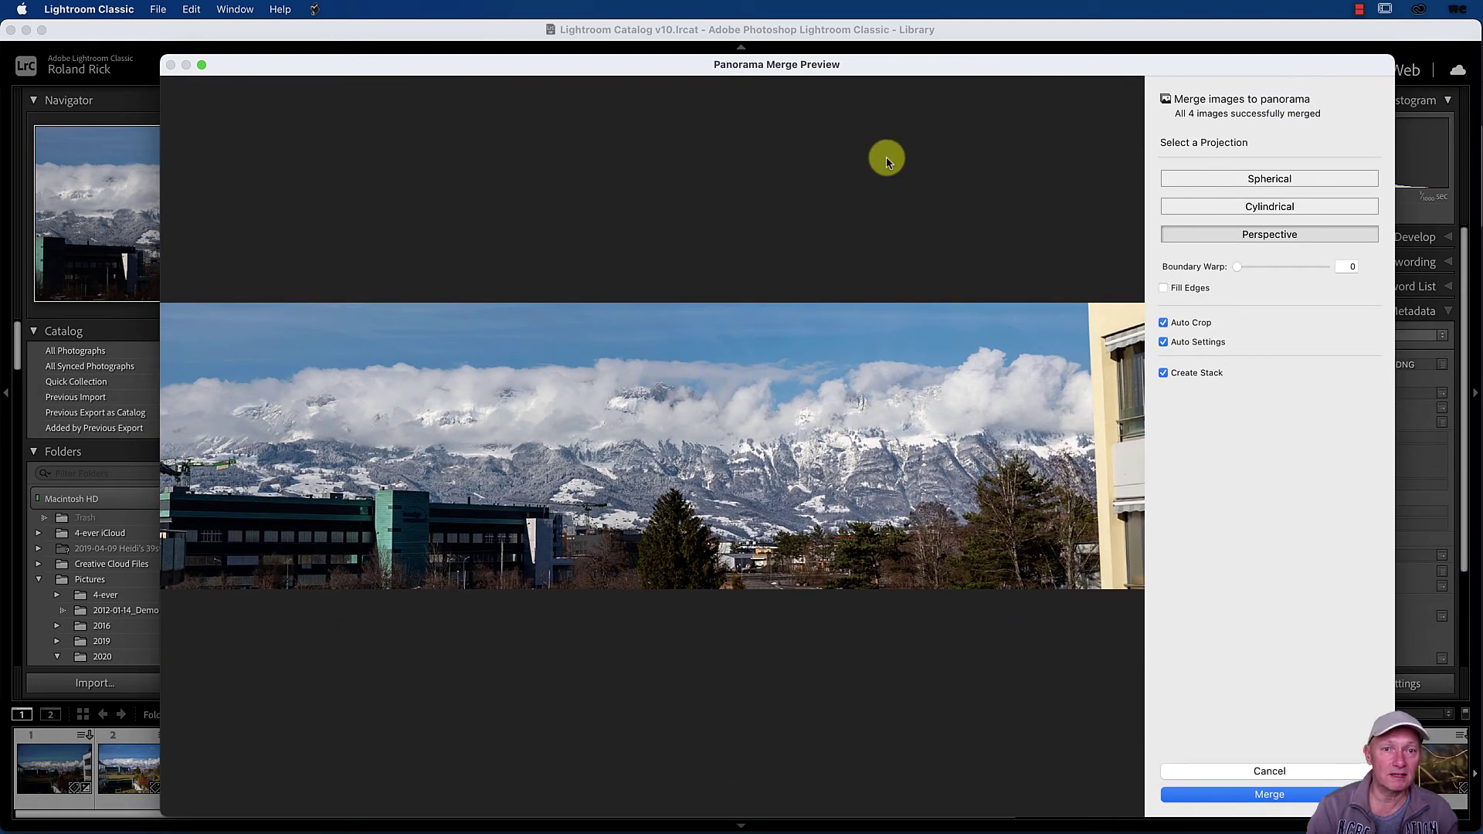
pyautogui.moveTo(946, 75); pyautogui.dragTo(901, 70)
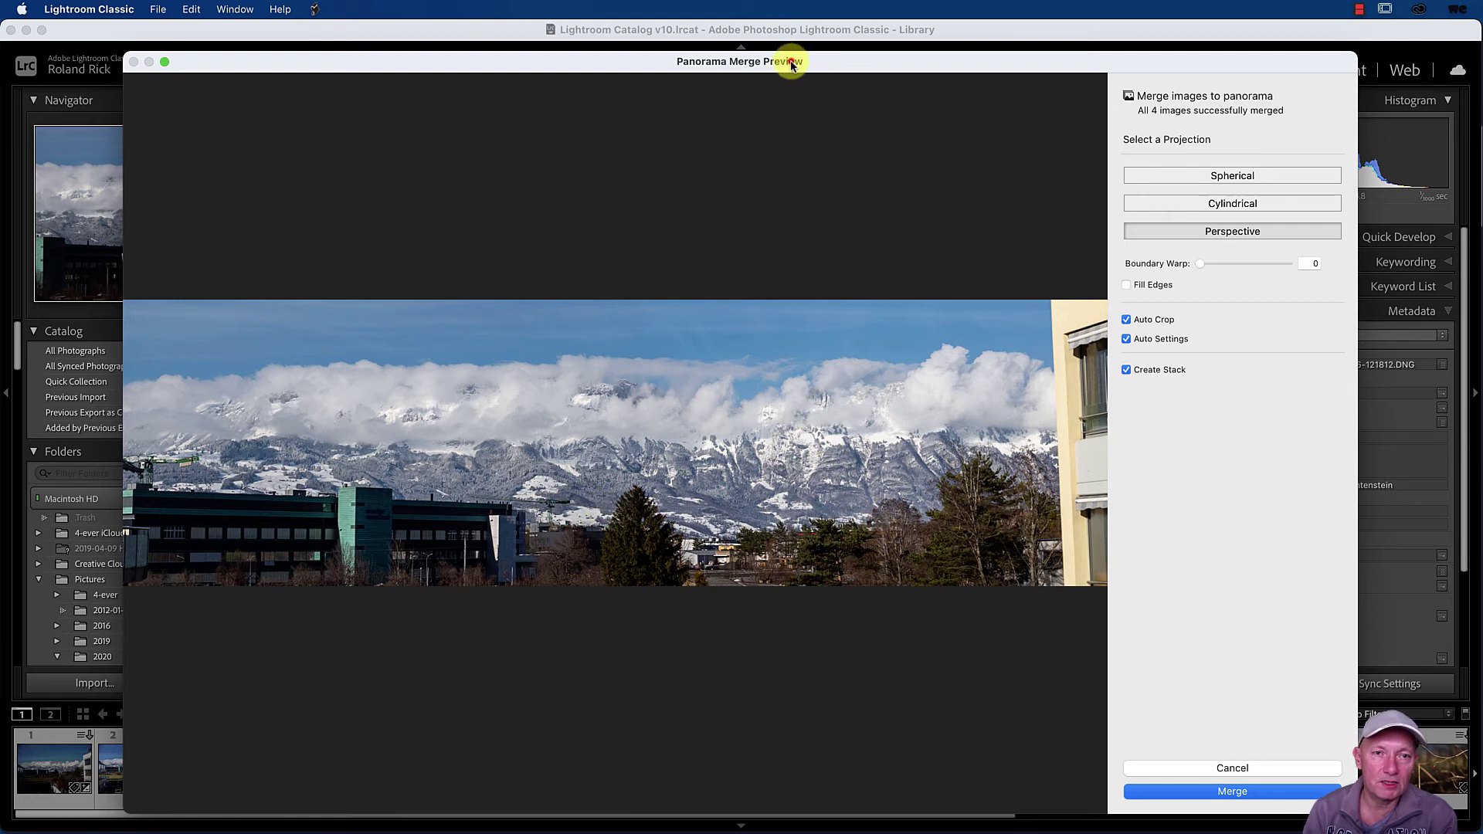
pyautogui.moveTo(791, 66); pyautogui.dragTo(793, 63)
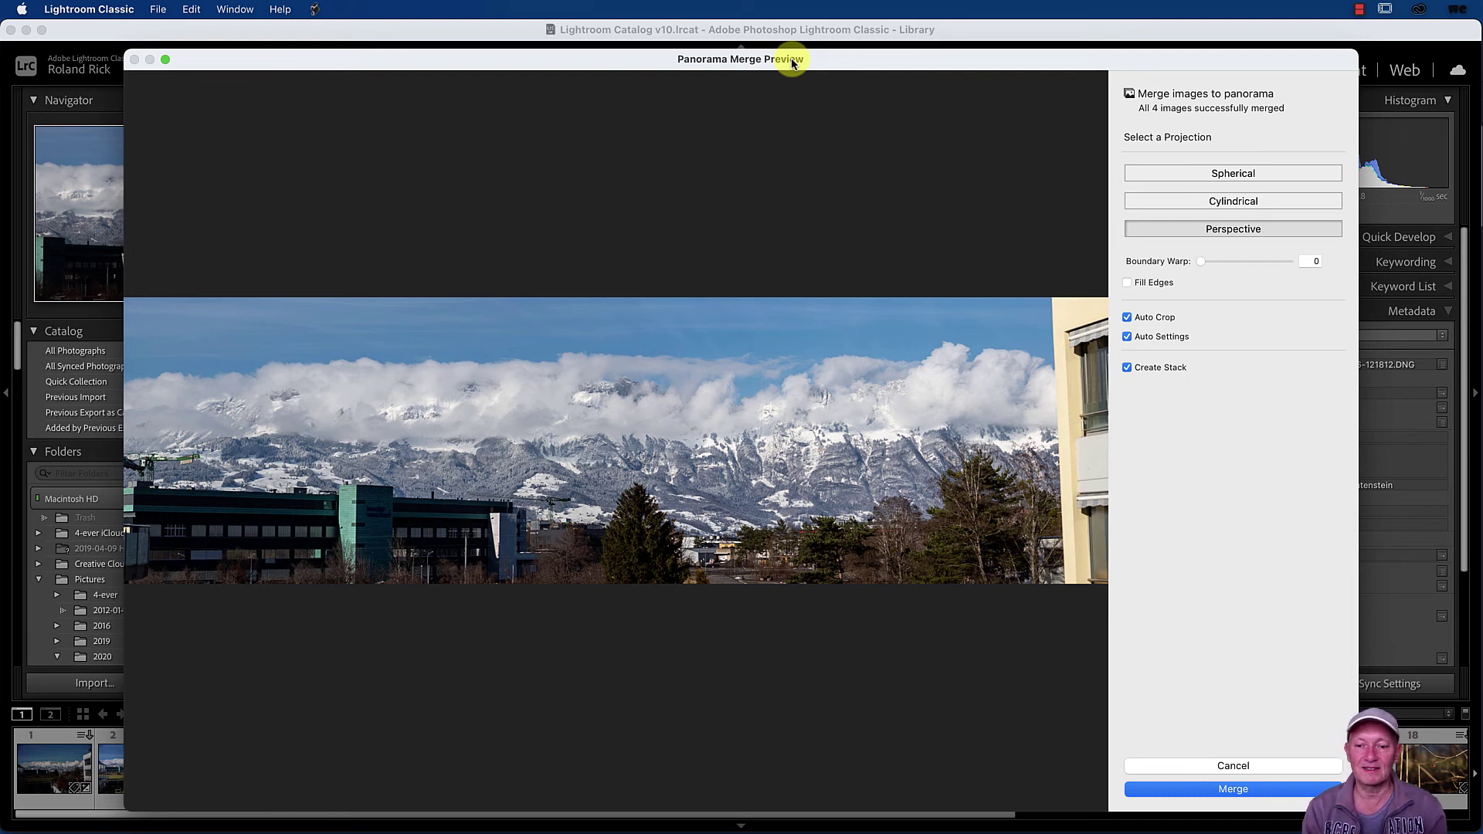
pyautogui.click(1155, 765)
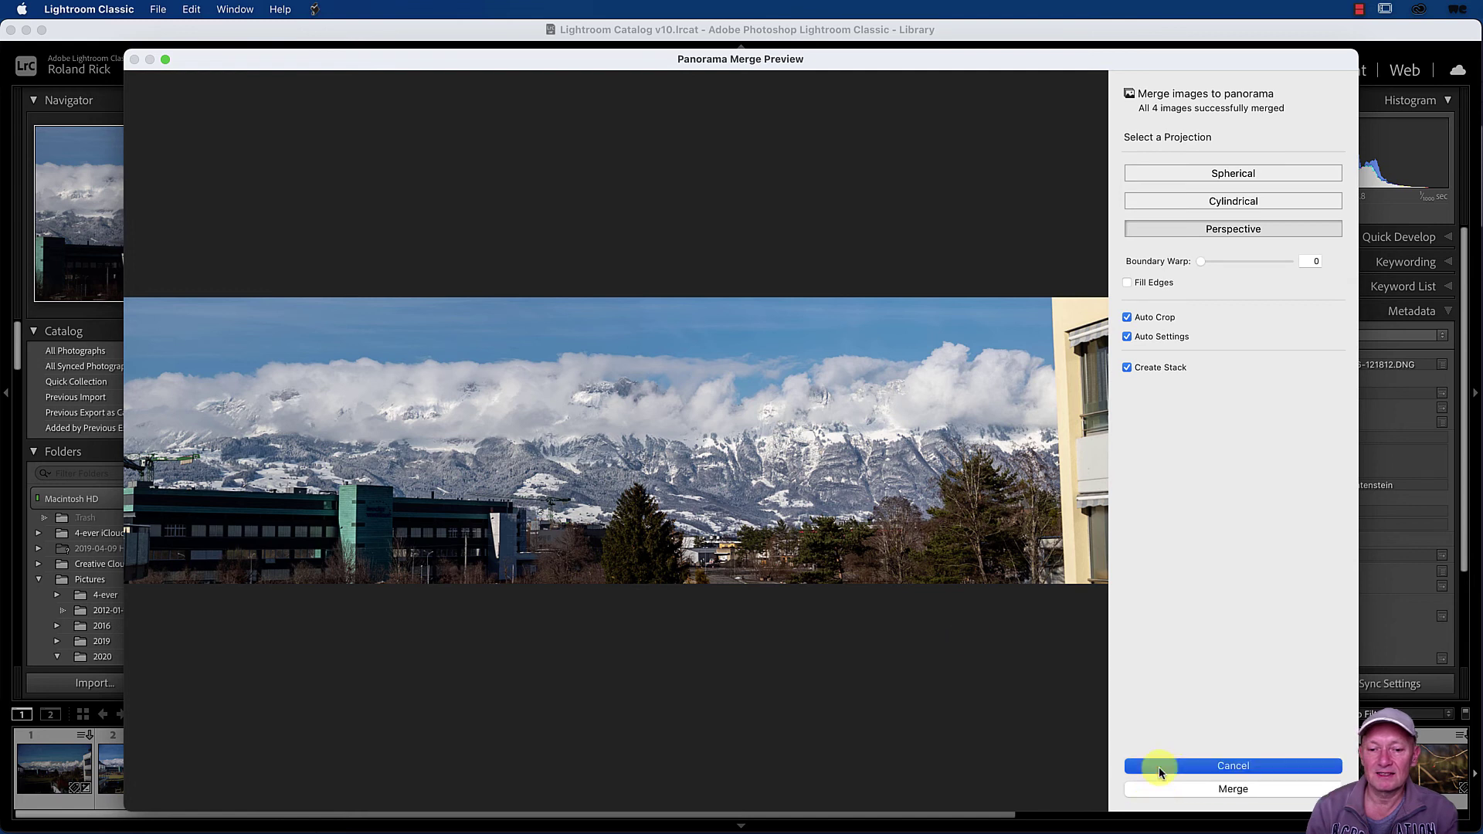